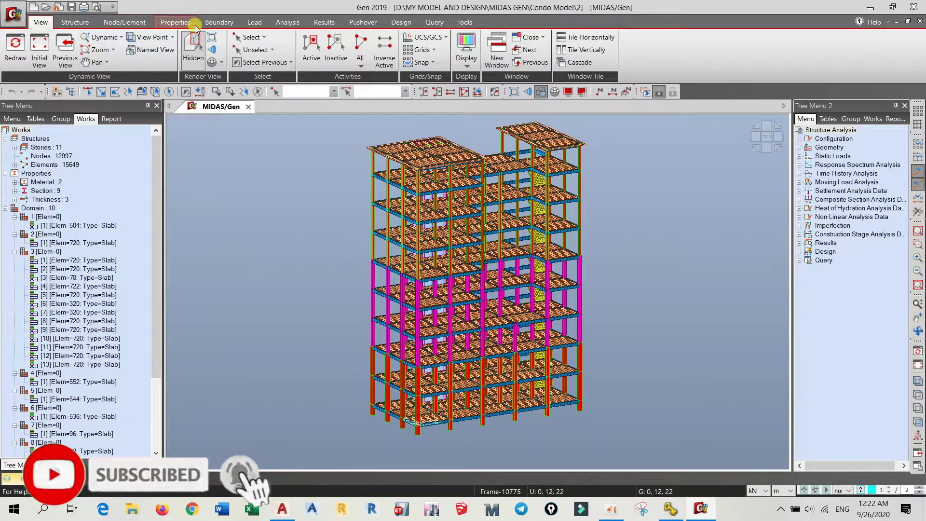
# Step: Add a static load case named SW with type Dead Load (D)
pyautogui.click(255, 22)
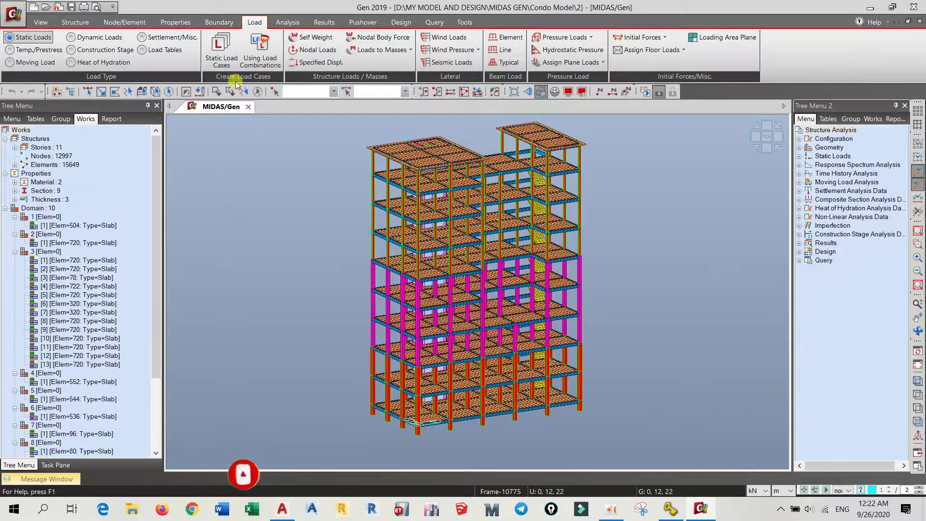
pyautogui.click(230, 45)
pyautogui.click(92, 36)
pyautogui.write('SW')
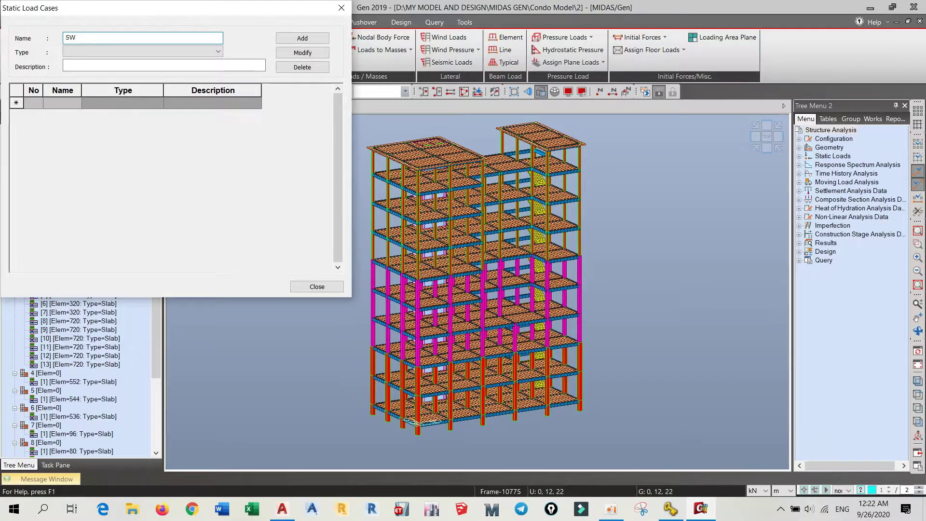
pyautogui.click(102, 52)
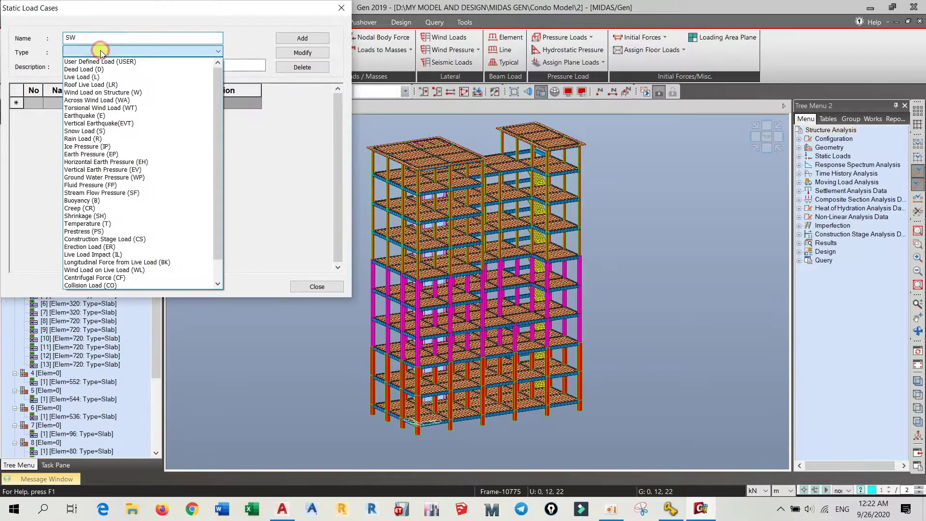
pyautogui.click(111, 73)
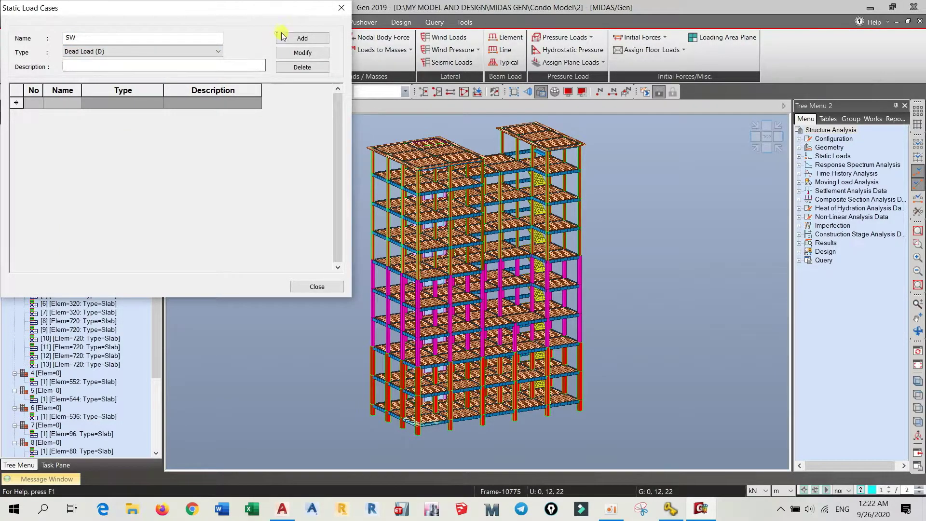
pyautogui.click(299, 39)
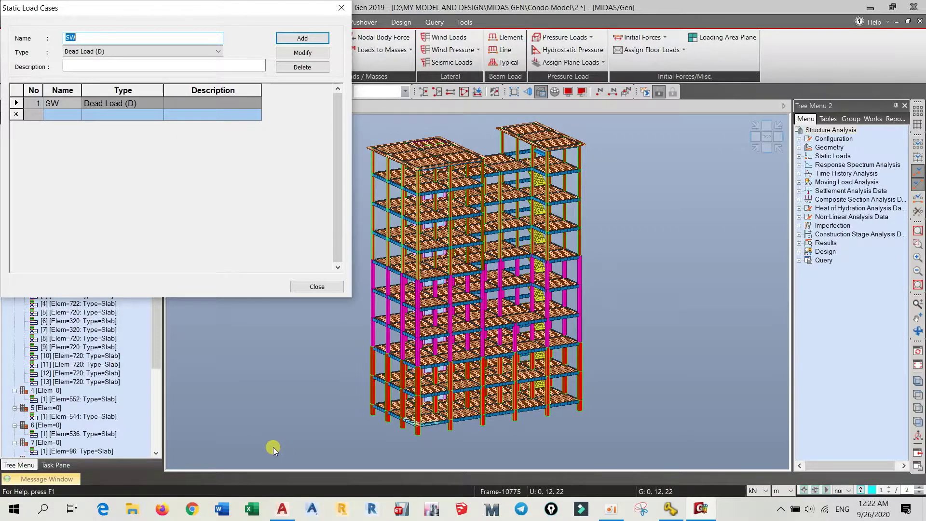
# Step: Add a static load case named Live Living Area with type Live Load (L)
pyautogui.write('Live L')
pyautogui.write('iving Area')
pyautogui.write('Live')
pyautogui.click(113, 38)
pyautogui.click(115, 51)
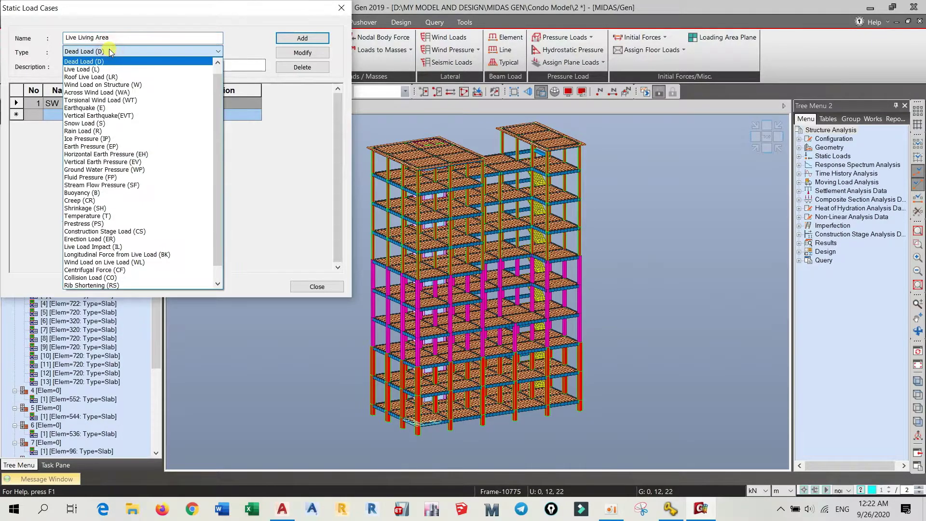
pyautogui.click(114, 70)
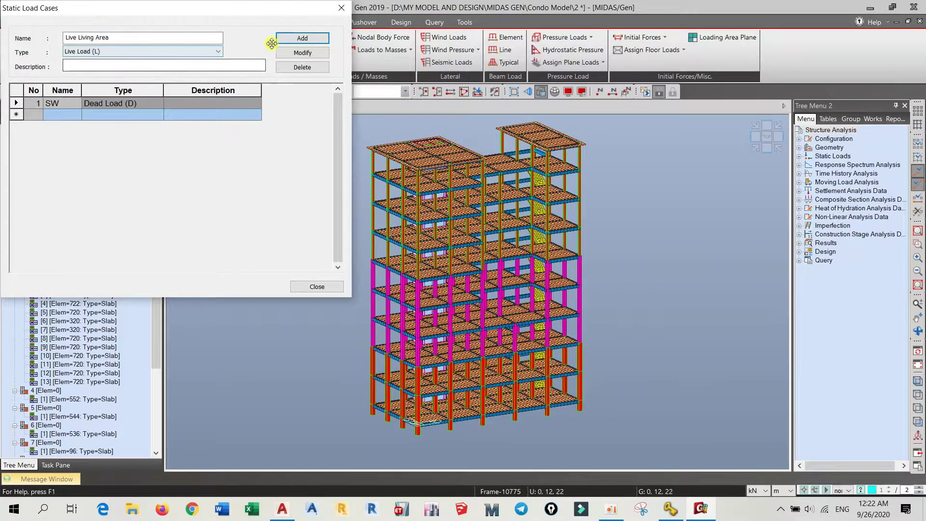
pyautogui.click(302, 38)
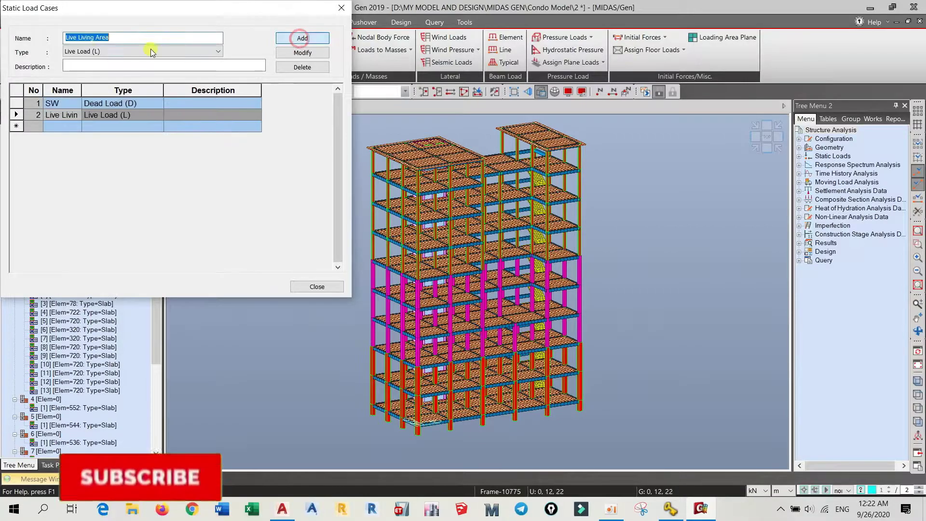
# Step: Add a static load case named DL Floor with type Dead Load (D)
pyautogui.write('DL Floor')
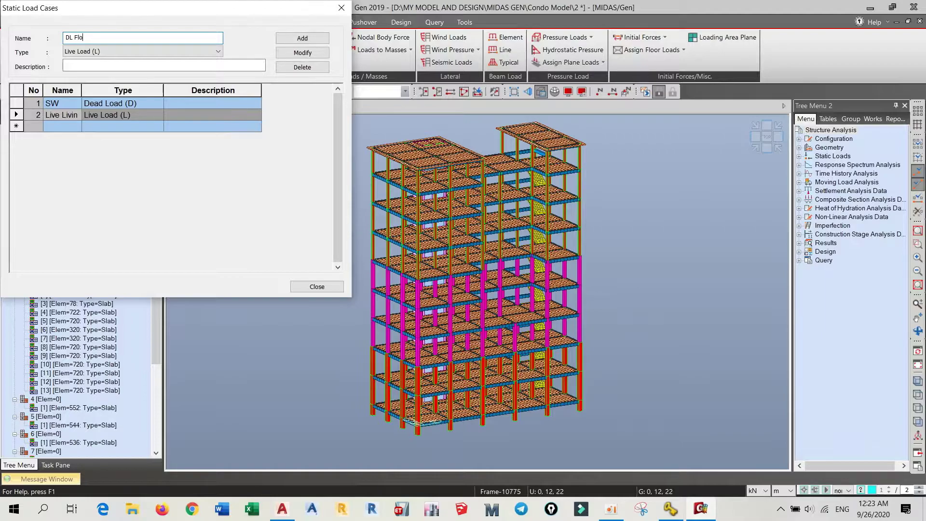
pyautogui.click(148, 51)
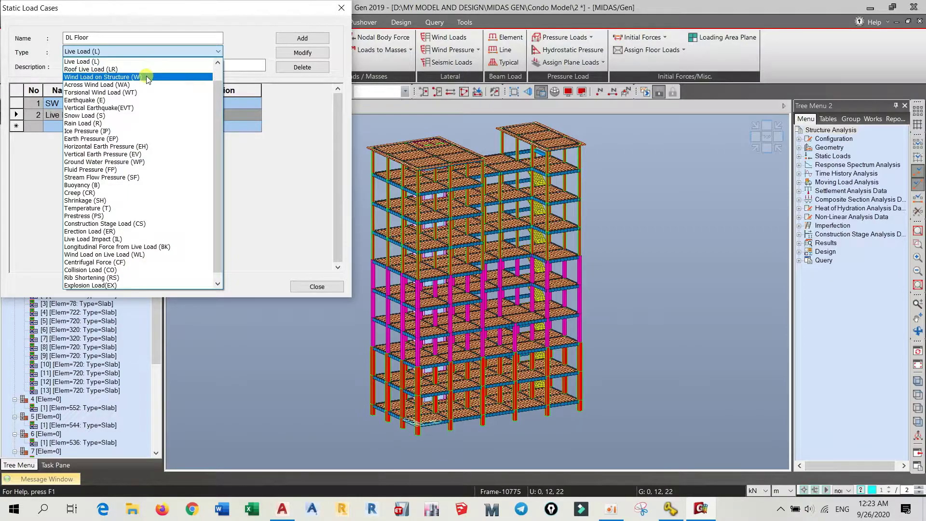
pyautogui.scroll(1, 215, 59)
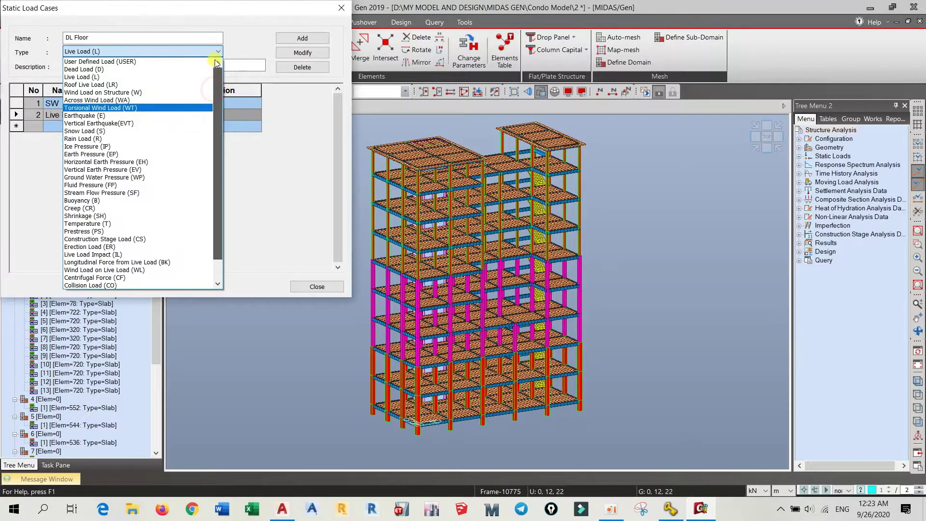
pyautogui.click(93, 70)
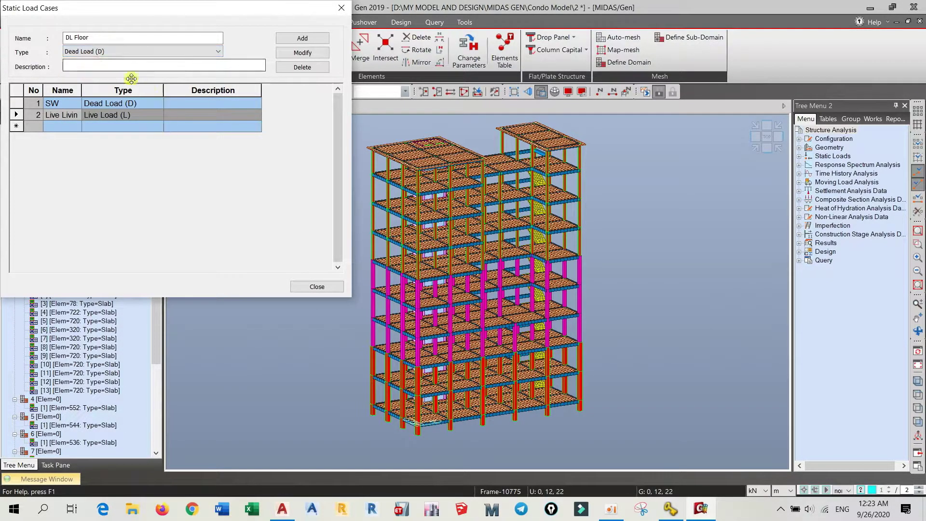
pyautogui.click(295, 38)
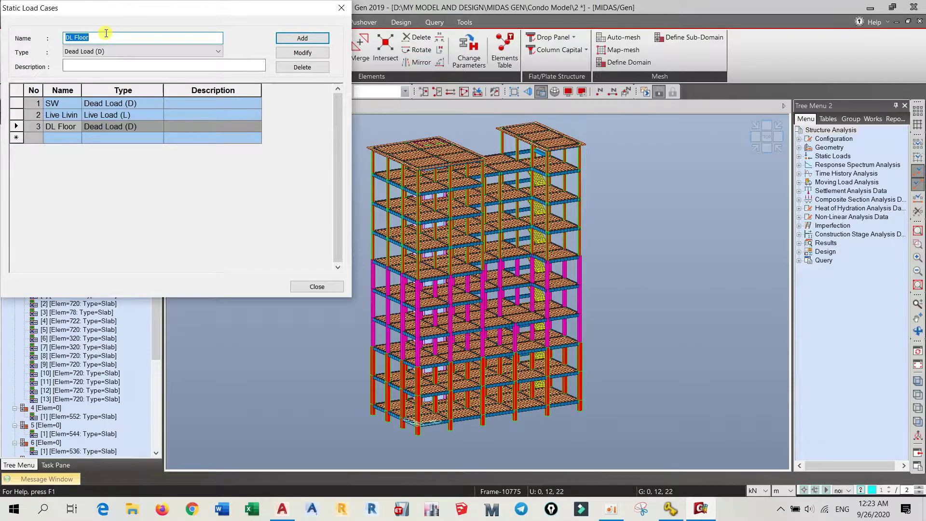
pyautogui.write('D')
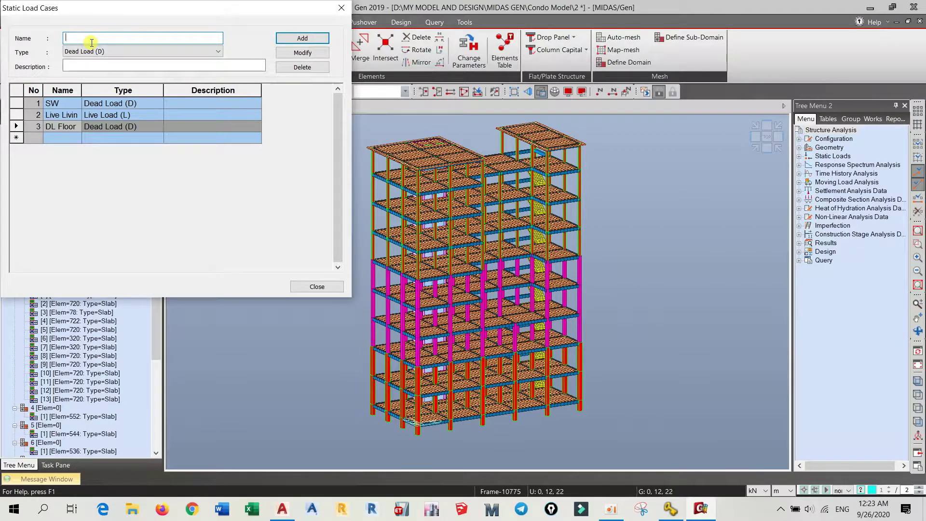
# Step: Switch to AutoCAD and examine the floor plans in KEP Group.dwg, especially the 3 Floor and 4-Terace Floor layouts
pyautogui.click(282, 509)
pyautogui.moveTo(400, 294); pyautogui.dragTo(311, 301, button='middle')
pyautogui.scroll(-1, 482, 309)
pyautogui.scroll(-1, 601, 258)
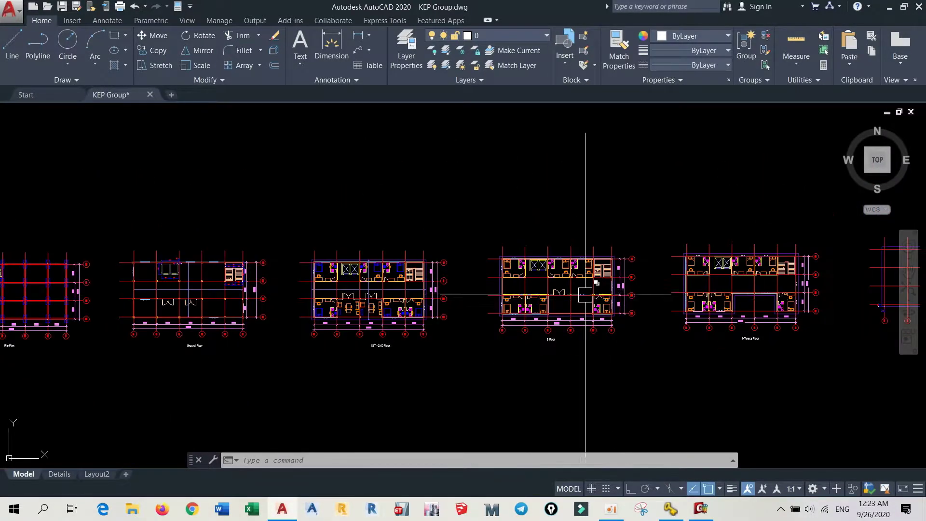
pyautogui.scroll(2, 587, 227)
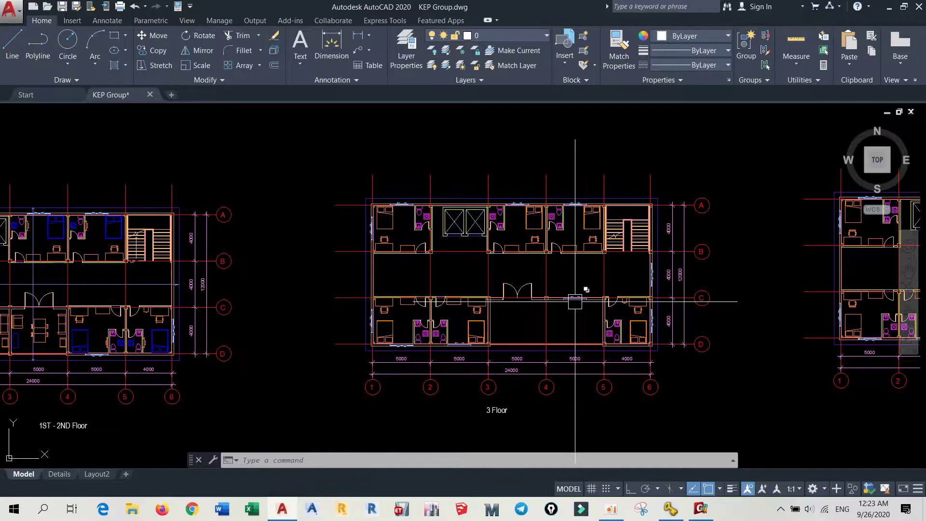
pyautogui.scroll(-2, 588, 323)
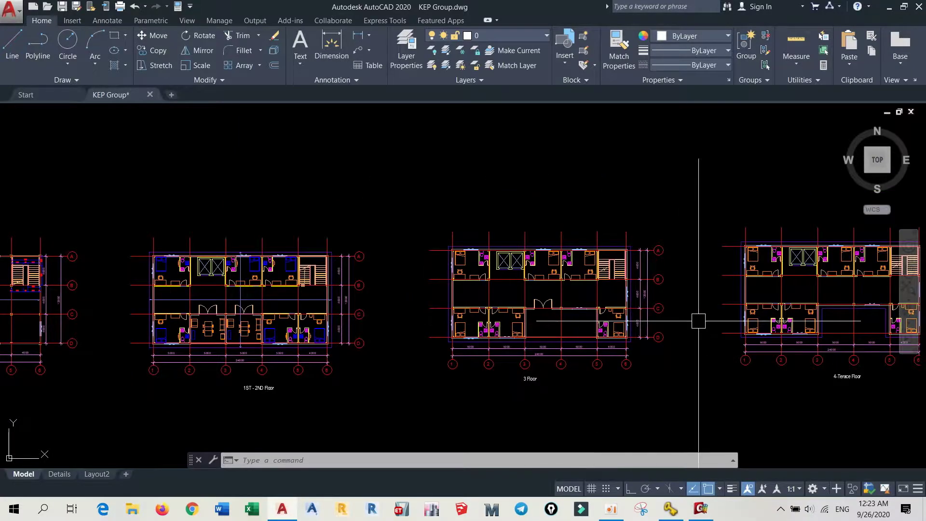
pyautogui.moveTo(698, 321); pyautogui.dragTo(223, 316, button='middle')
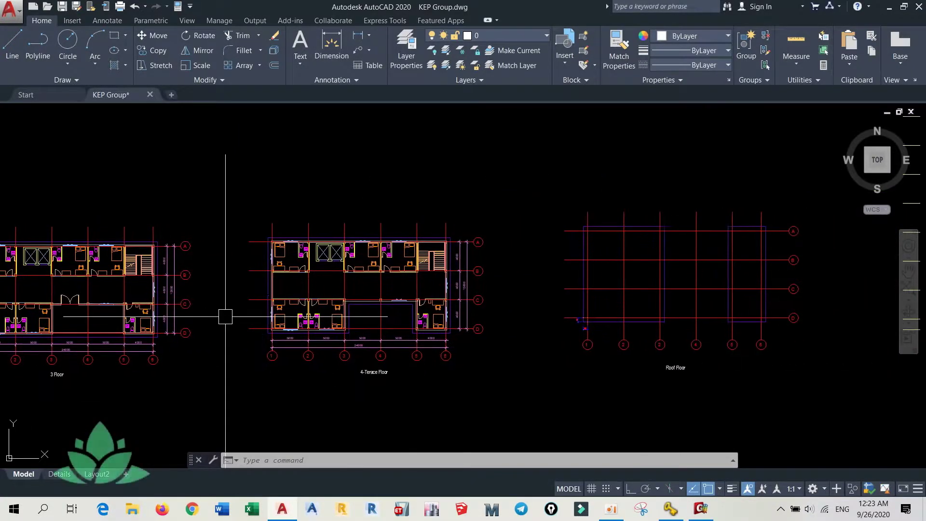
pyautogui.scroll(5, 360, 316)
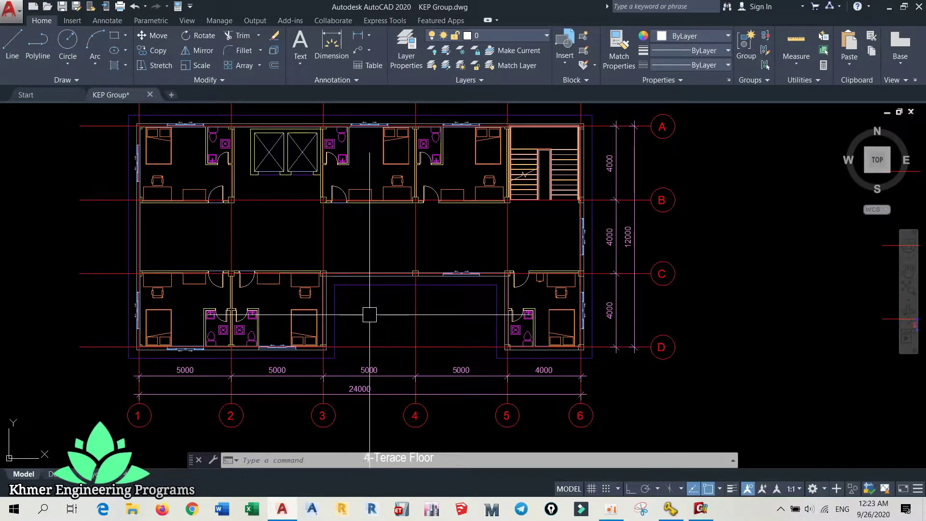
pyautogui.scroll(-2, 363, 314)
pyautogui.moveTo(165, 310); pyautogui.dragTo(507, 300, button='middle')
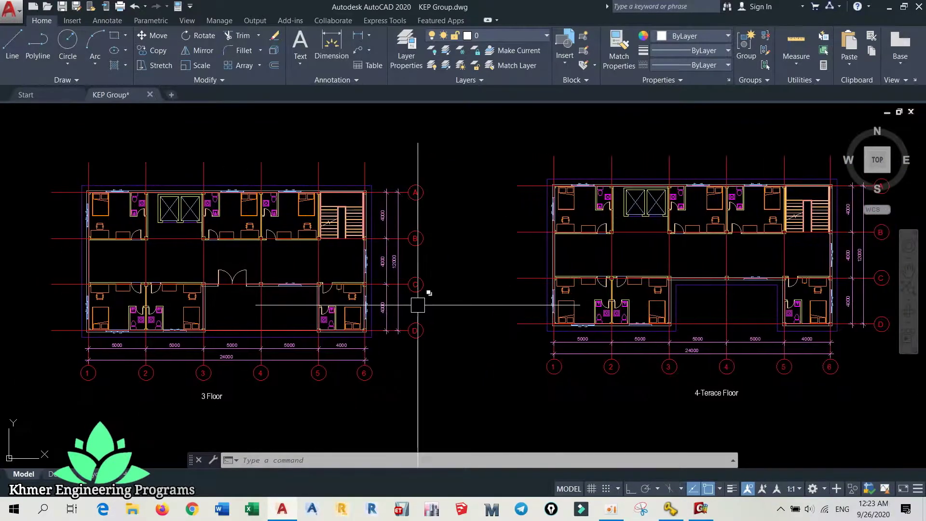
pyautogui.moveTo(252, 307); pyautogui.dragTo(396, 298, button='middle')
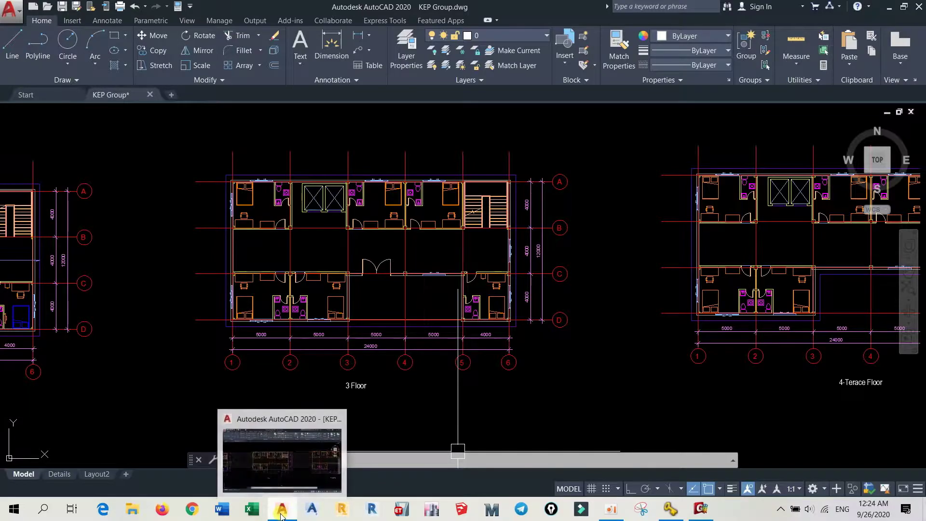
# Step: Switch back to MIDAS Gen and add two static load cases of type Live Load (L), named LL Bacony and LL Terace
pyautogui.click(699, 511)
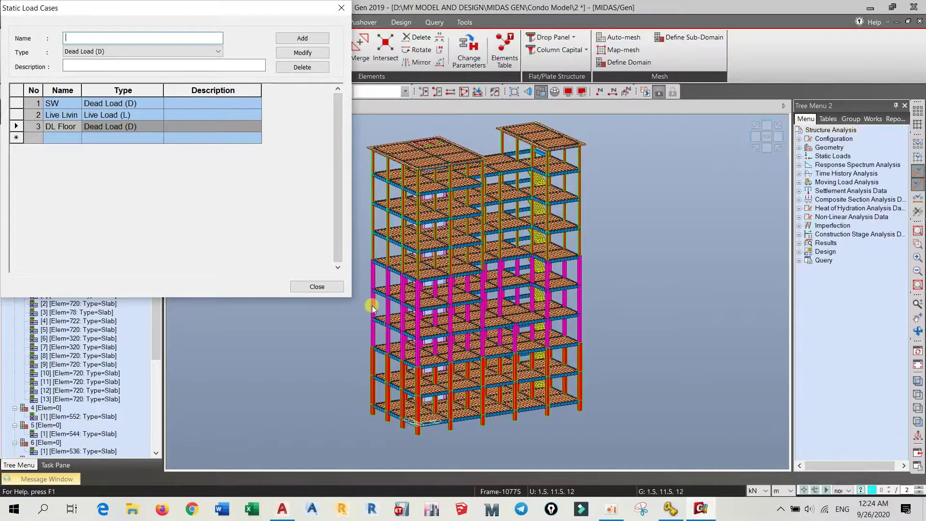
pyautogui.write('LL Bacony')
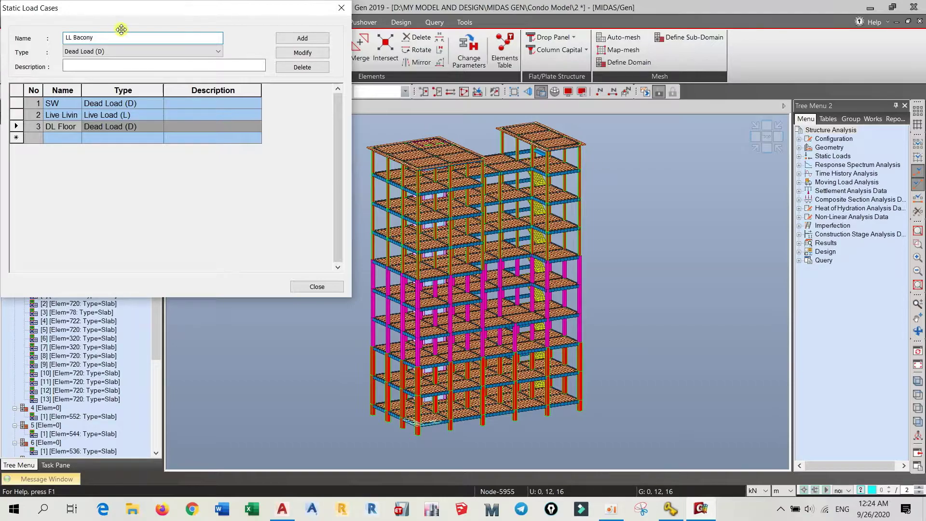
pyautogui.click(142, 52)
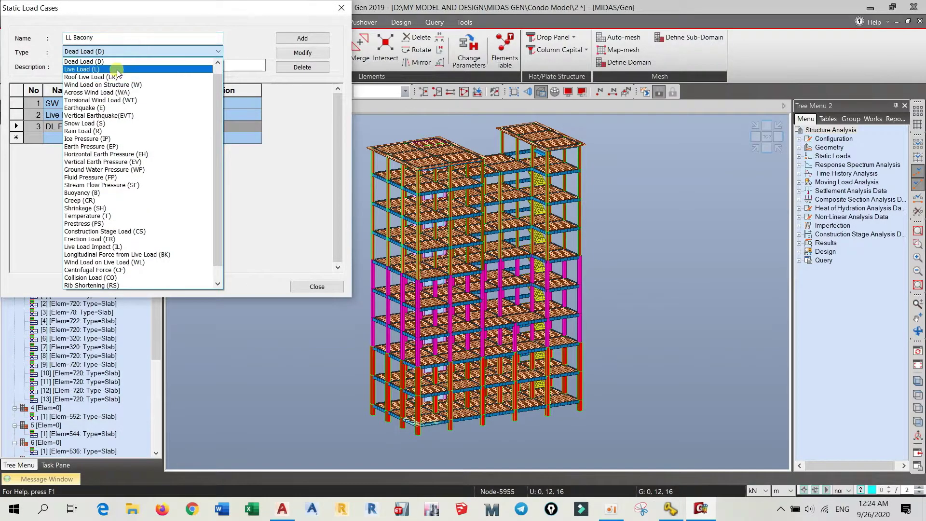
pyautogui.click(116, 69)
pyautogui.click(294, 37)
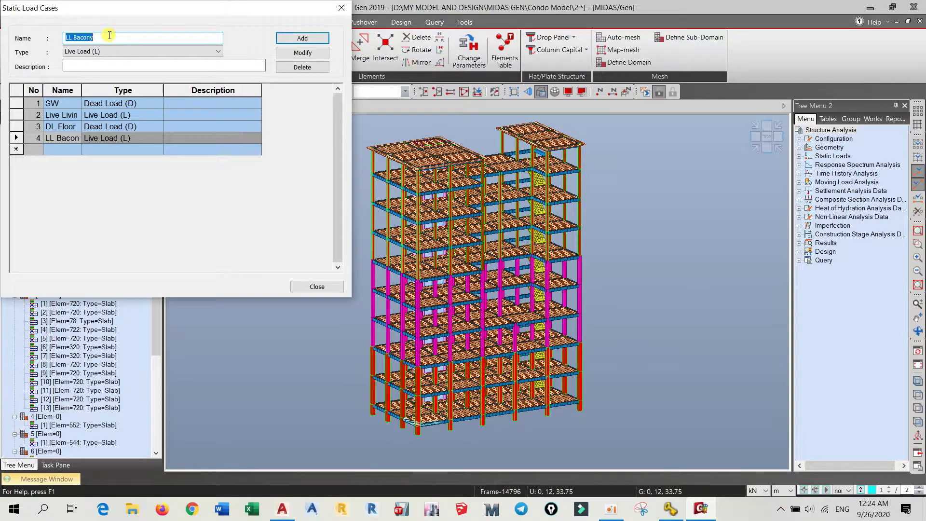
pyautogui.write('LL')
pyautogui.click(288, 39)
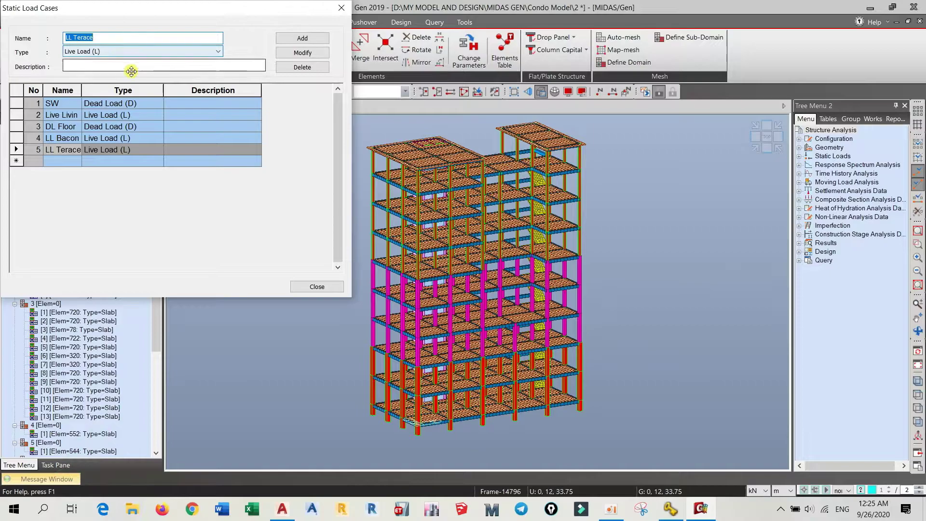
# Step: Rename the Live Living Area load case as LL Residental
pyautogui.click(57, 115)
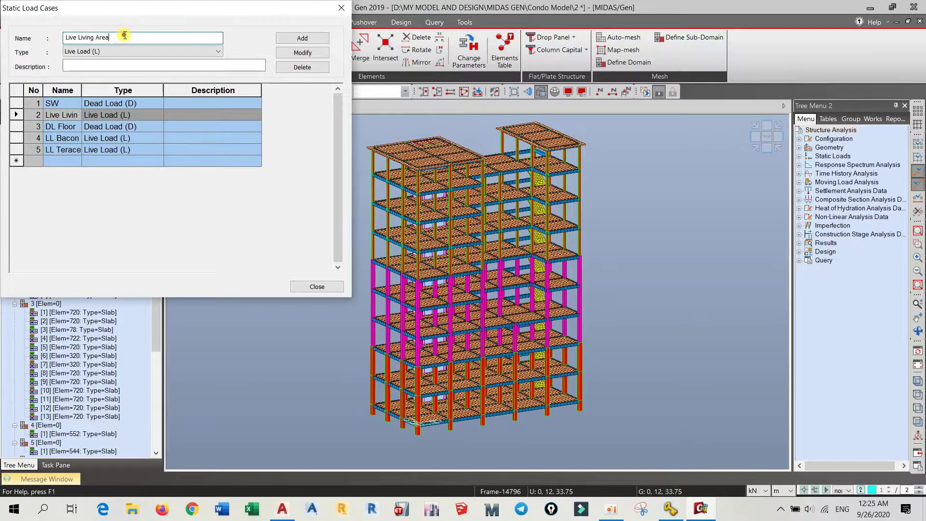
pyautogui.moveTo(124, 35); pyautogui.dragTo(22, 45)
pyautogui.write('LL Residental')
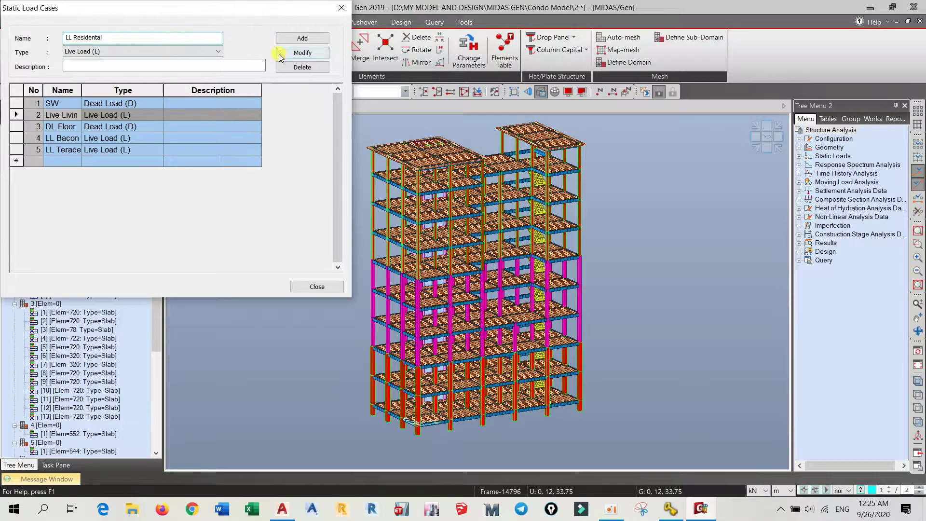
pyautogui.click(323, 51)
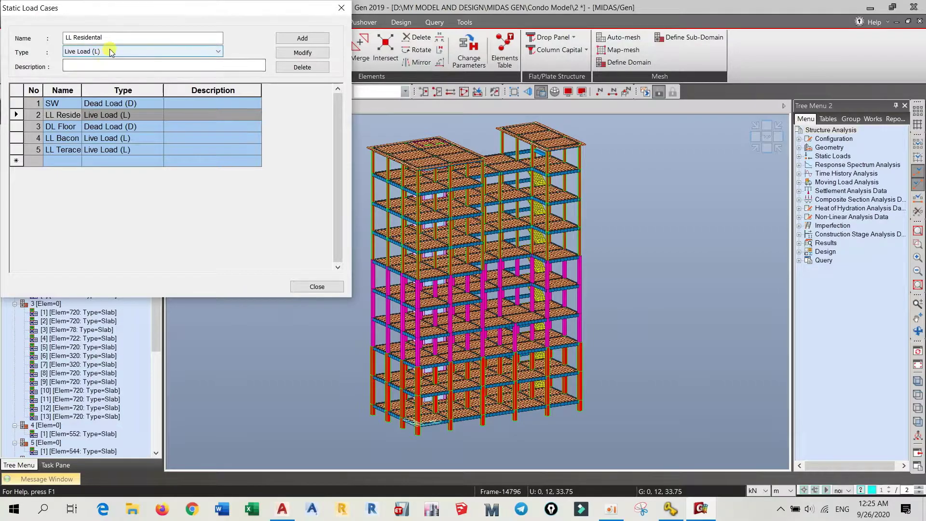
pyautogui.click(70, 126)
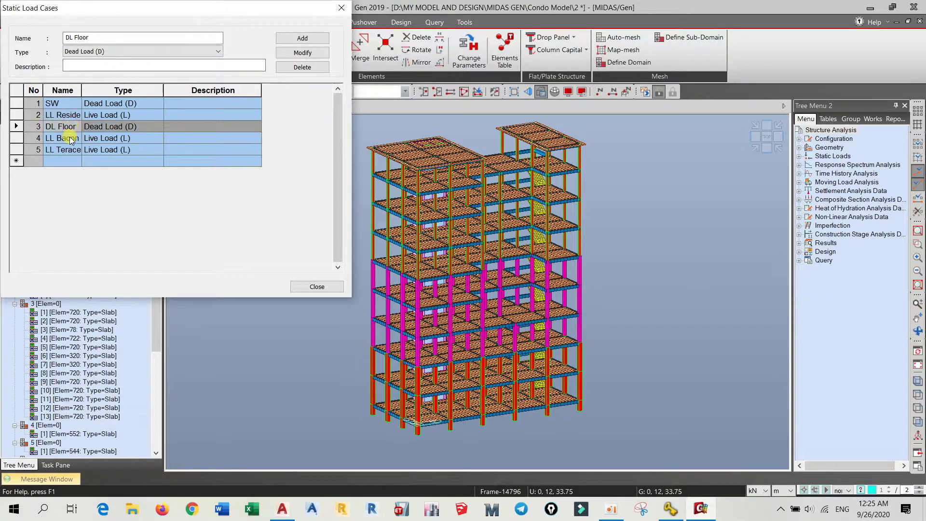
pyautogui.click(70, 138)
pyautogui.click(72, 103)
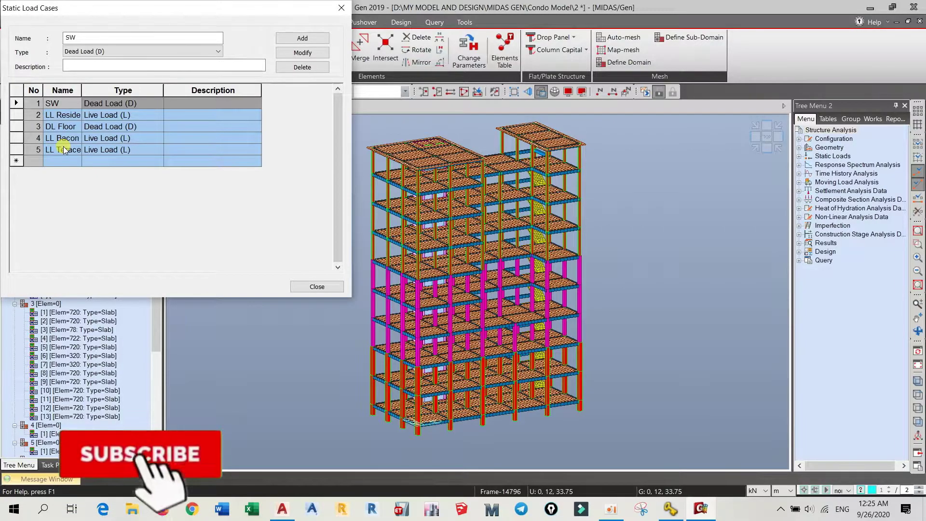
# Step: Add a static load case named DL Stair Case with type Dead Load (D)
pyautogui.click(64, 150)
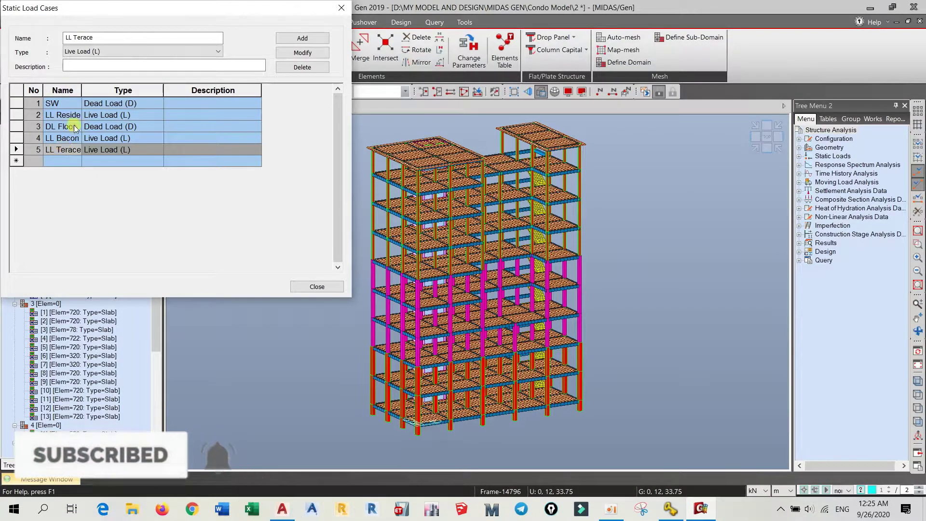
pyautogui.click(106, 36)
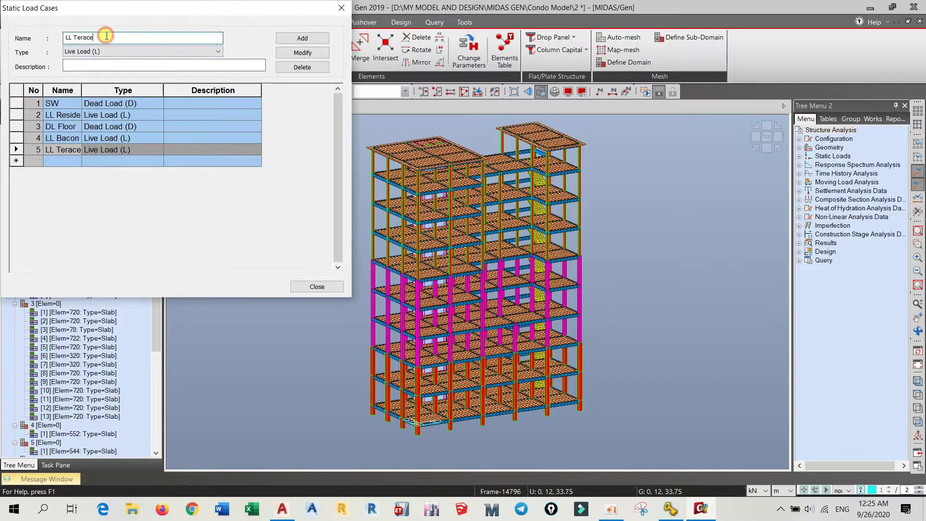
pyautogui.moveTo(106, 36); pyautogui.dragTo(32, 44)
pyautogui.write('DL Stair Cas')
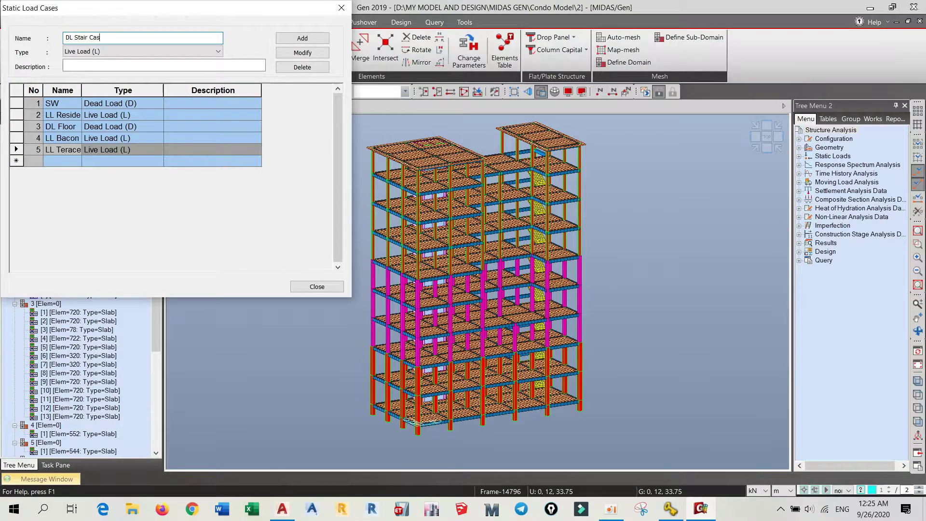
pyautogui.write('e')
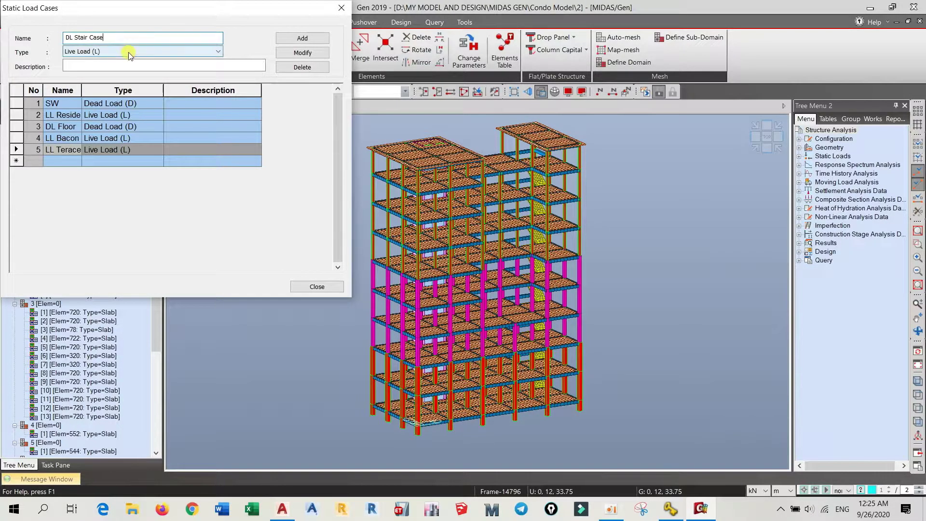
pyautogui.click(130, 51)
pyautogui.click(218, 105)
pyautogui.moveTo(218, 105); pyautogui.dragTo(218, 90)
pyautogui.click(145, 62)
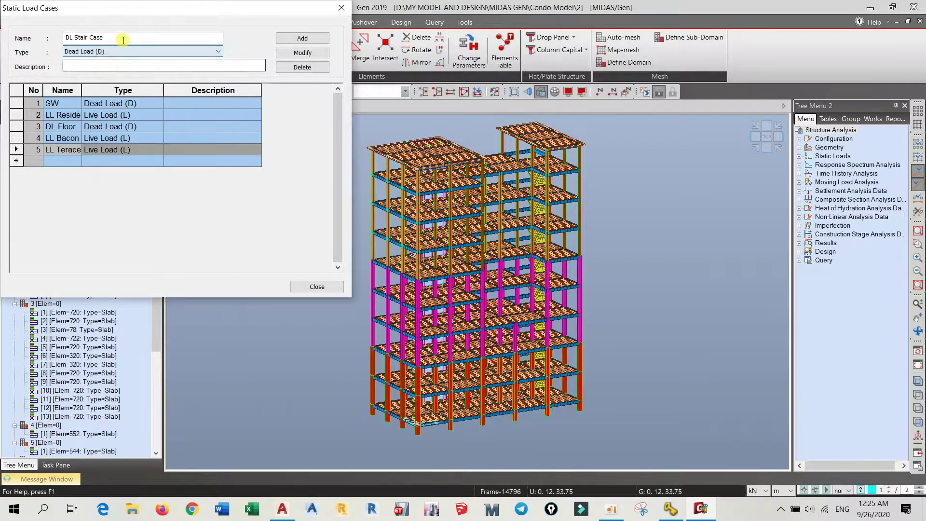
pyautogui.click(125, 39)
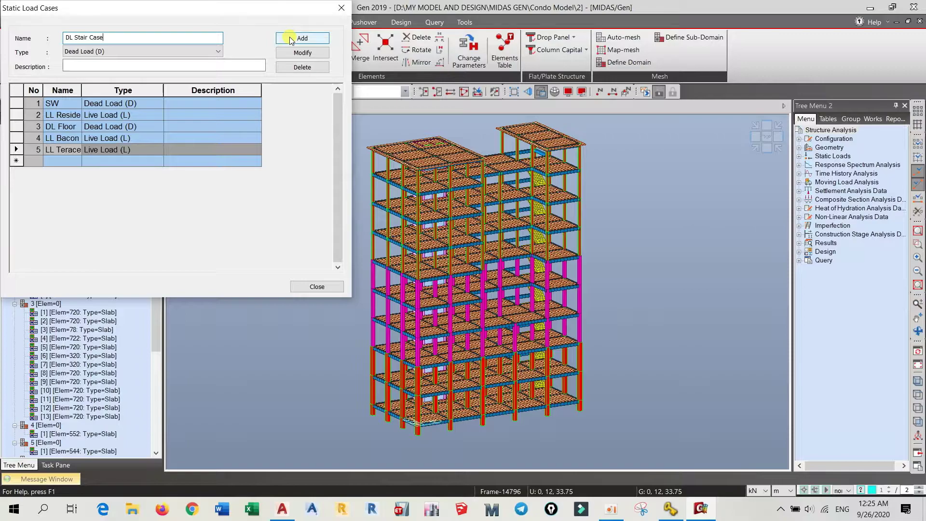
pyautogui.click(291, 38)
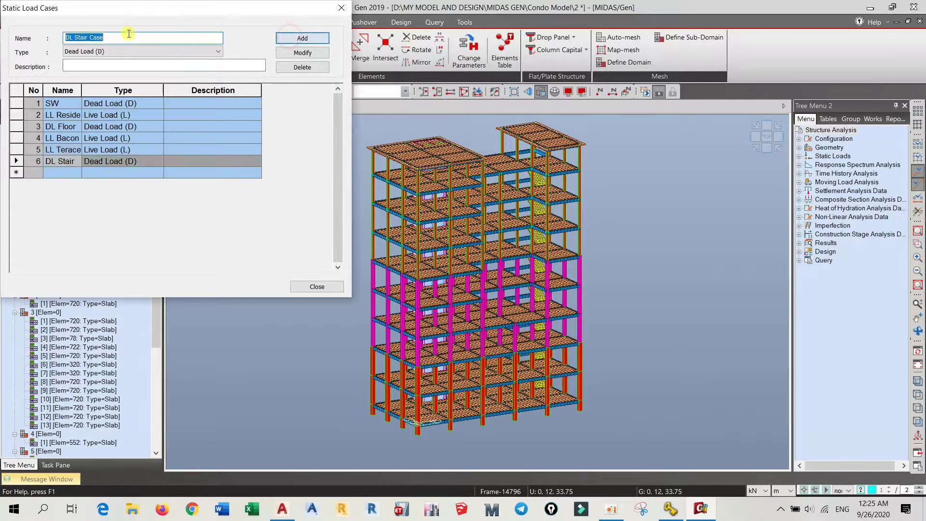
# Step: Add a static load case named LL Stair Case with type Live Load (L)
pyautogui.click(77, 39)
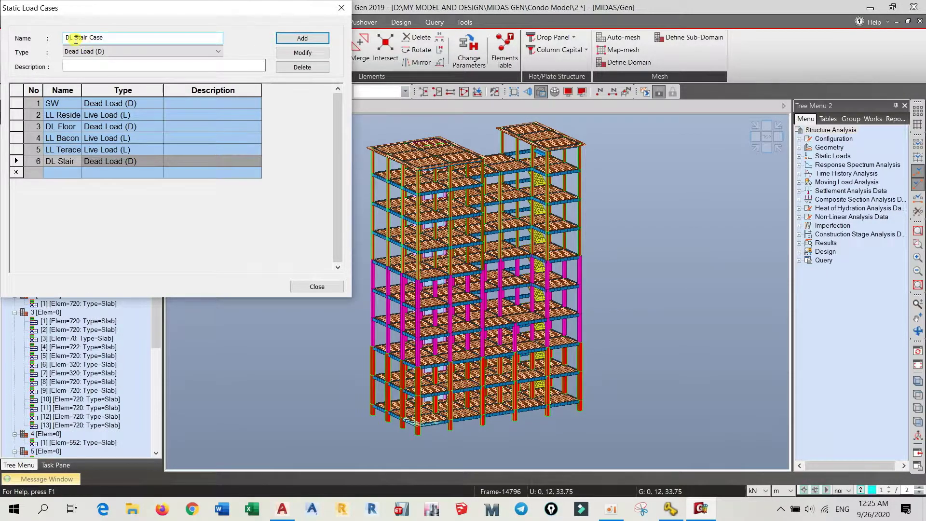
pyautogui.write('L')
pyautogui.click(115, 52)
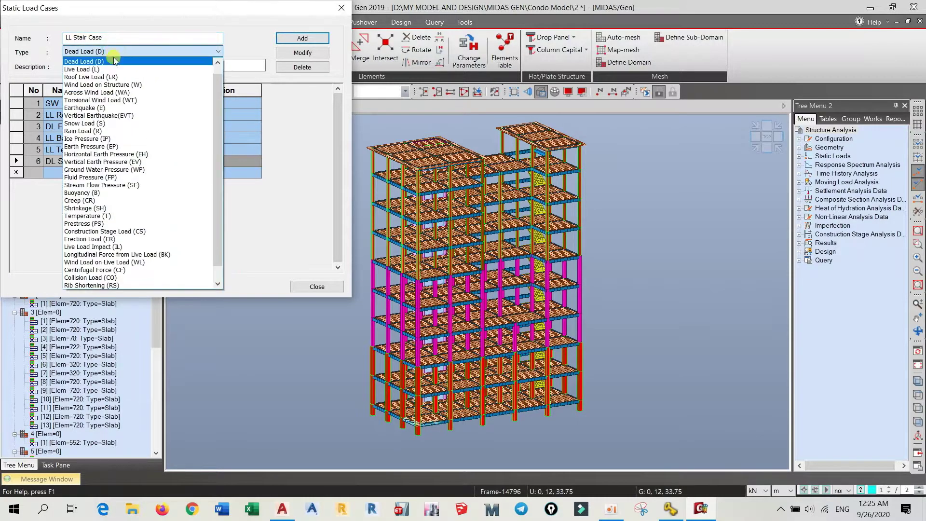
pyautogui.click(115, 69)
pyautogui.click(302, 38)
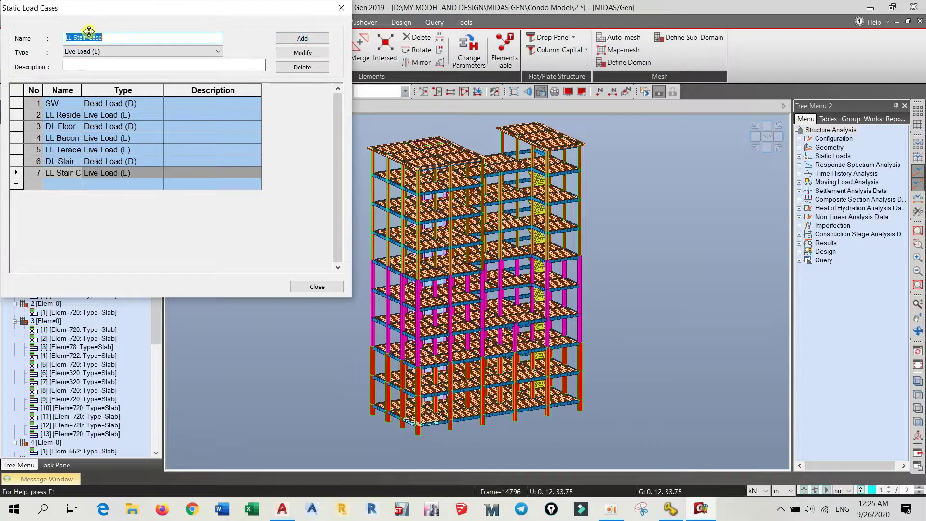
# Step: Add a static load case named DL Landing Stair with type Live Load (L)
pyautogui.click(127, 40)
pyautogui.click(117, 40)
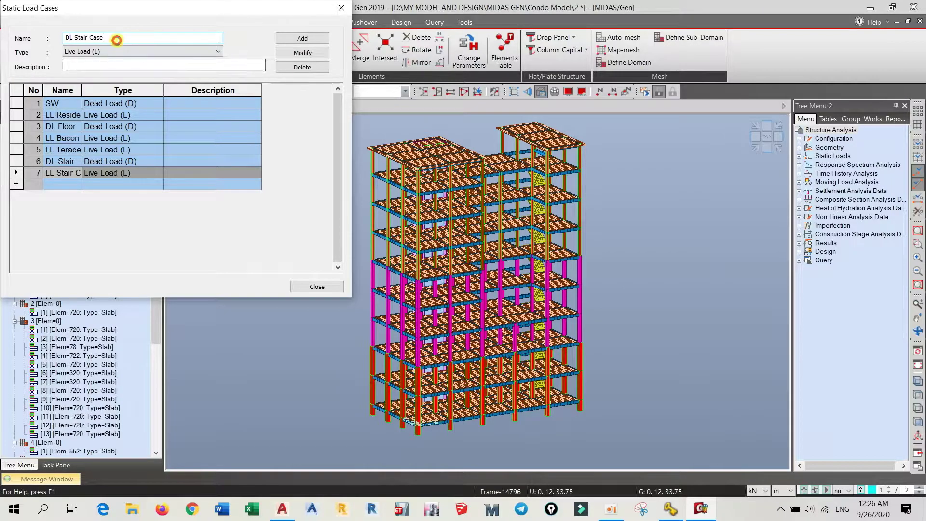
pyautogui.press('BackSpace')
pyautogui.press('BackSpace')
pyautogui.press('BackSpace')
pyautogui.press('BackSpace')
pyautogui.press('BackSpace')
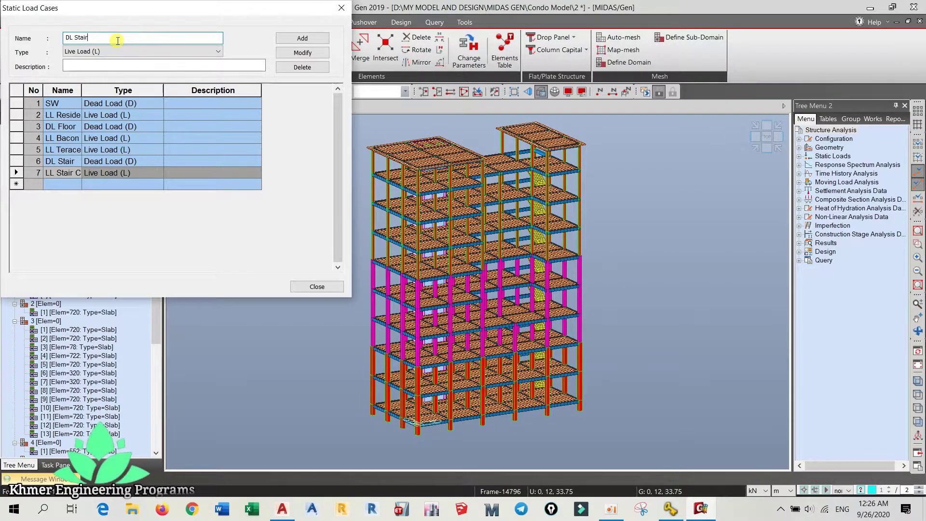
pyautogui.click(76, 37)
pyautogui.write('Land')
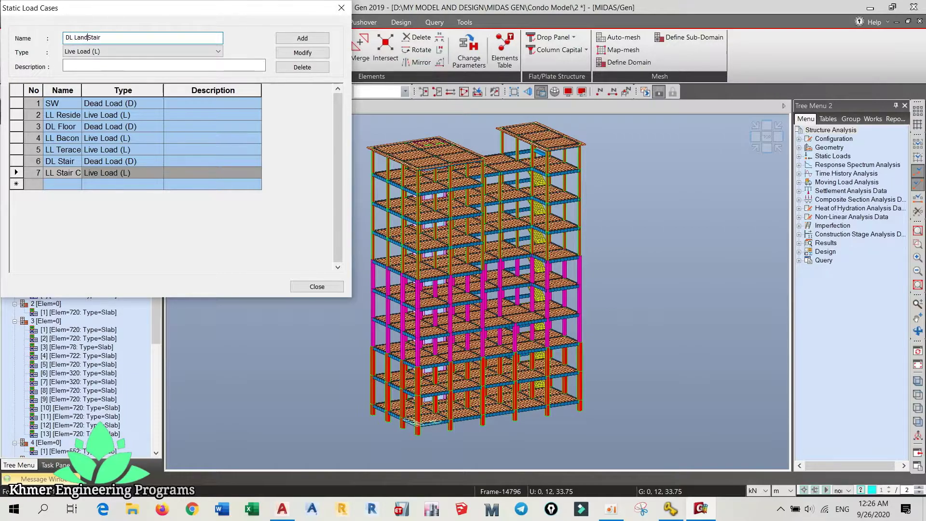
pyautogui.write('ing')
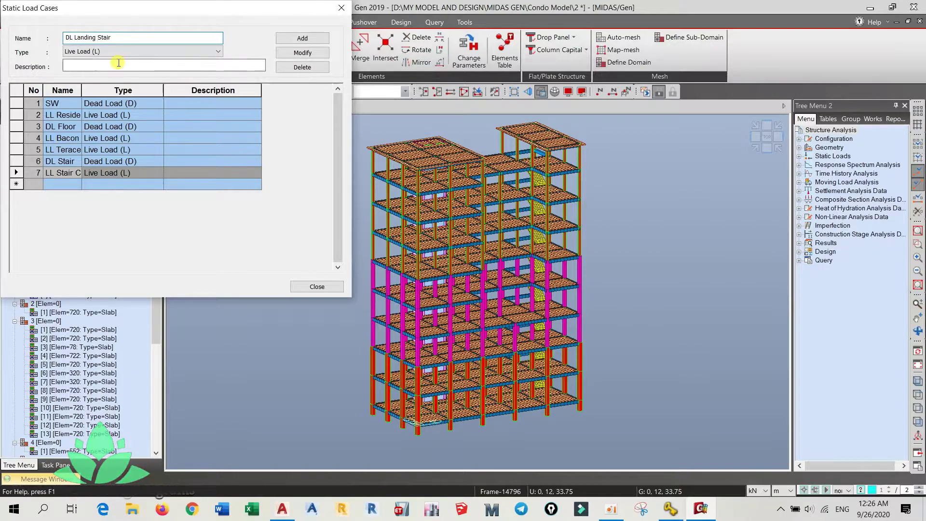
pyautogui.click(303, 38)
# Step: Add a static load case named LL Landing Stair with type Live Load (L)
pyautogui.click(70, 38)
pyautogui.press('BackSpace')
pyautogui.write('L')
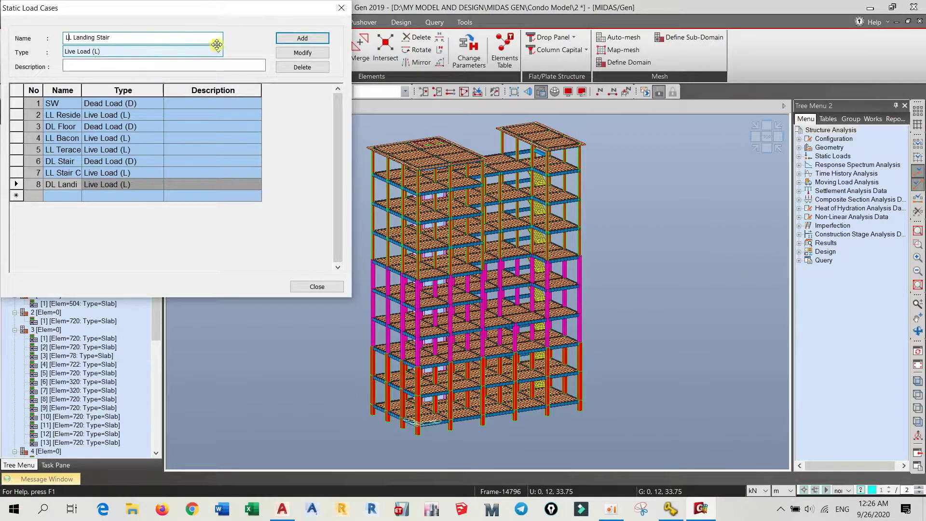
pyautogui.click(294, 40)
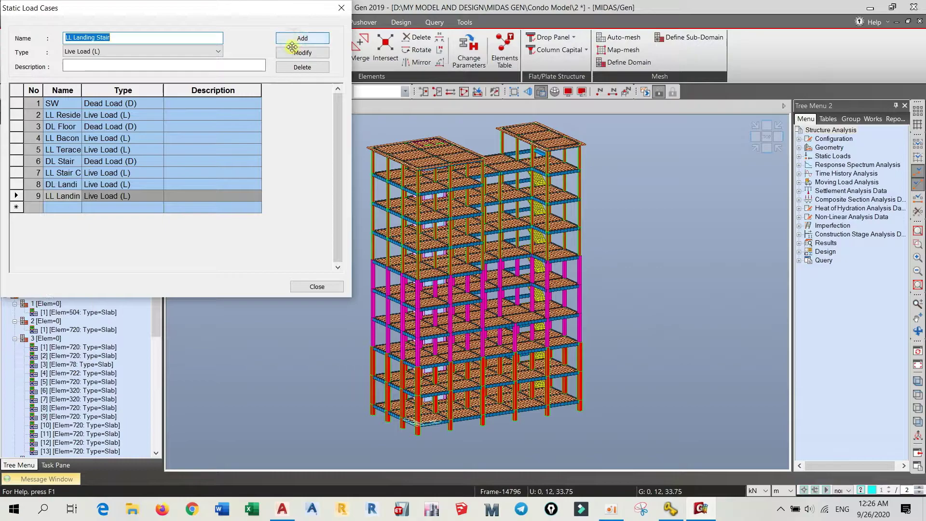
# Step: Change the type of the DL Landing Stair load case to Dead Load (D)
pyautogui.click(108, 184)
pyautogui.click(163, 53)
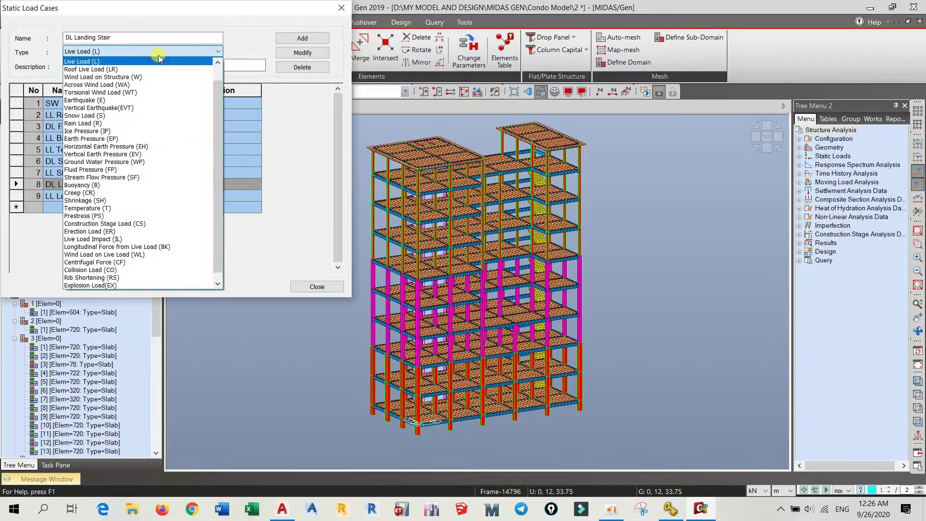
pyautogui.moveTo(216, 102); pyautogui.dragTo(216, 79)
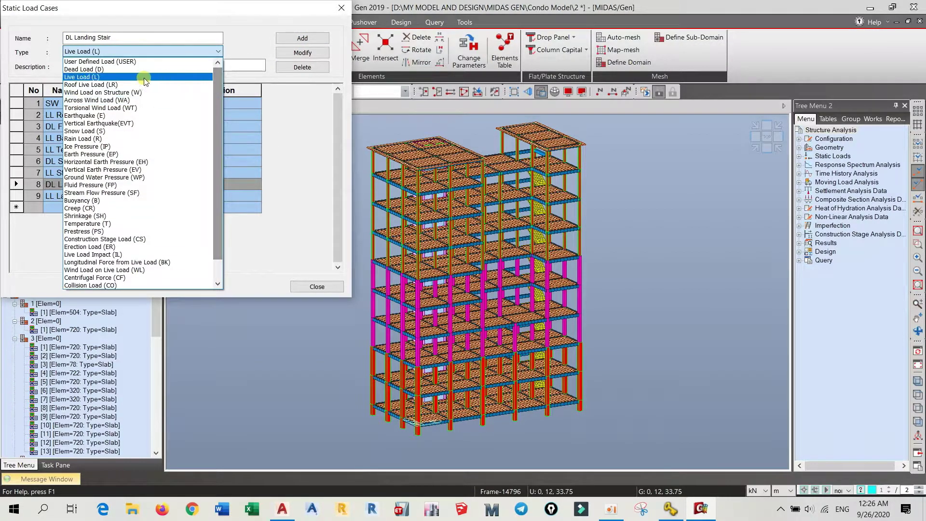
pyautogui.click(108, 71)
pyautogui.click(308, 53)
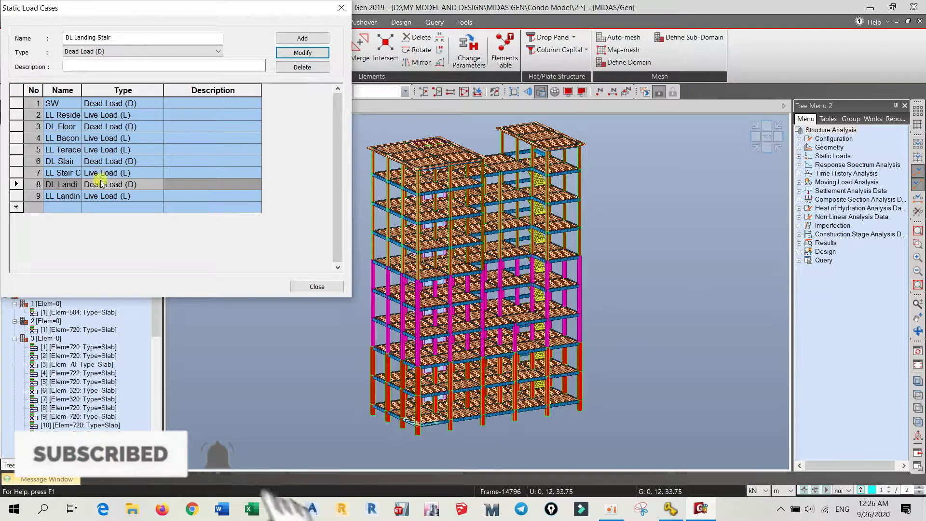
# Step: Add a static load case named LL Lift with type Live Load (L)
pyautogui.click(118, 207)
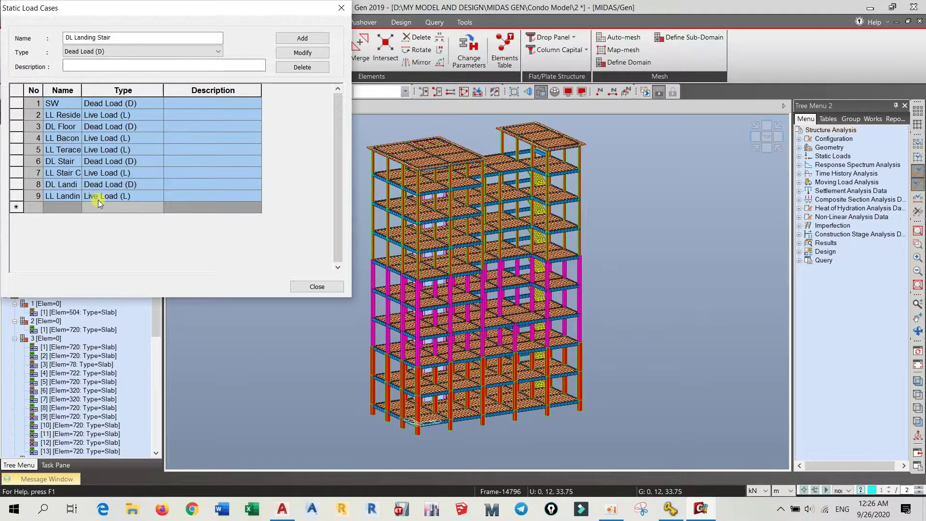
pyautogui.click(122, 37)
pyautogui.moveTo(122, 37); pyautogui.dragTo(2, 42)
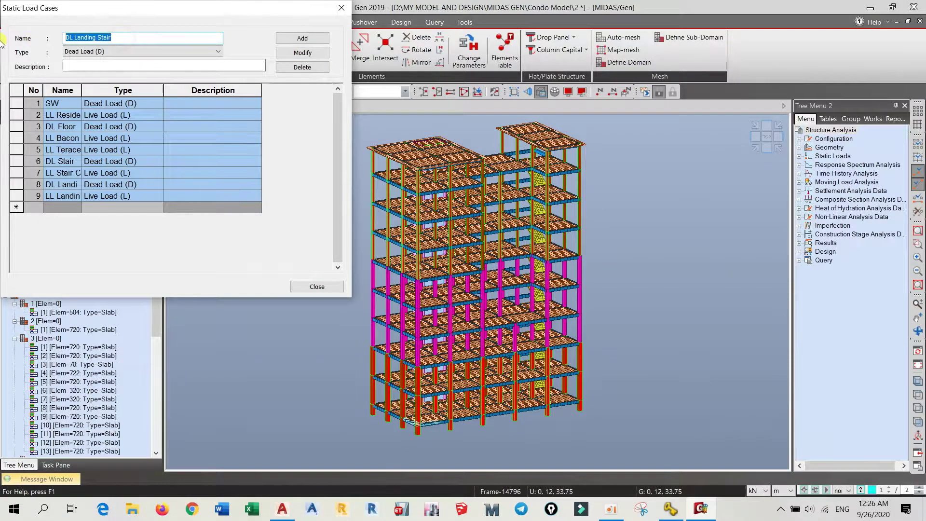
pyautogui.write('D')
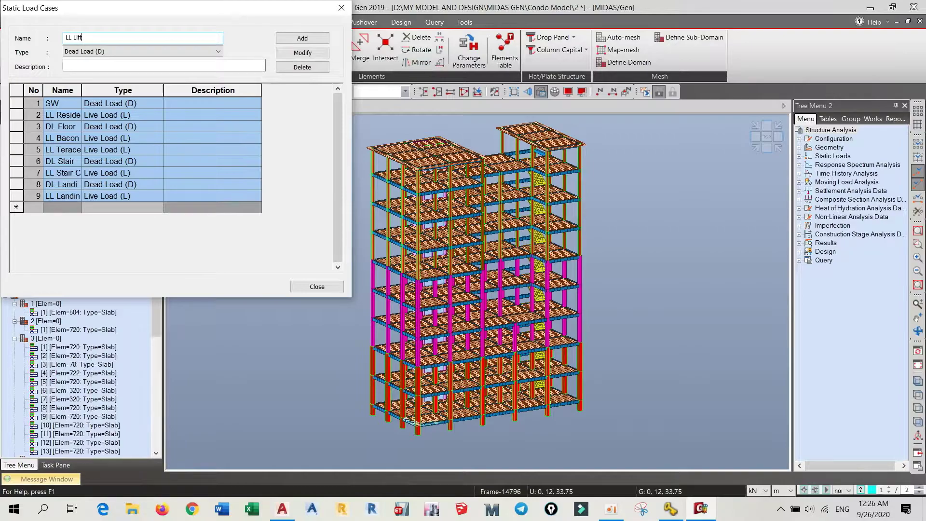
pyautogui.click(155, 52)
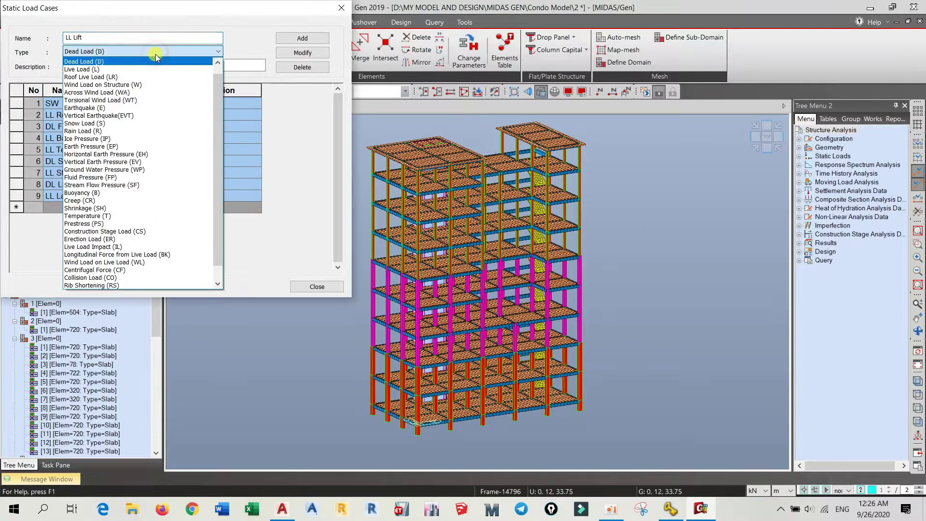
pyautogui.click(148, 70)
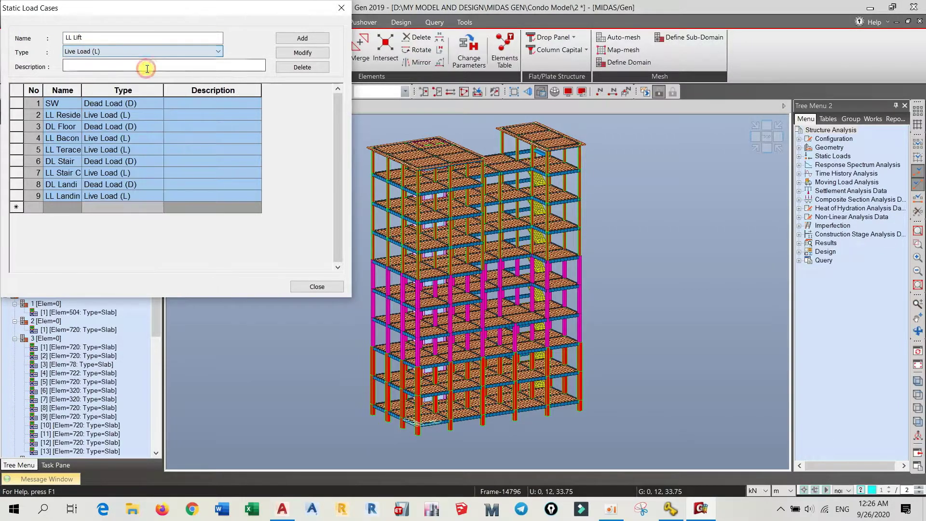
pyautogui.click(302, 38)
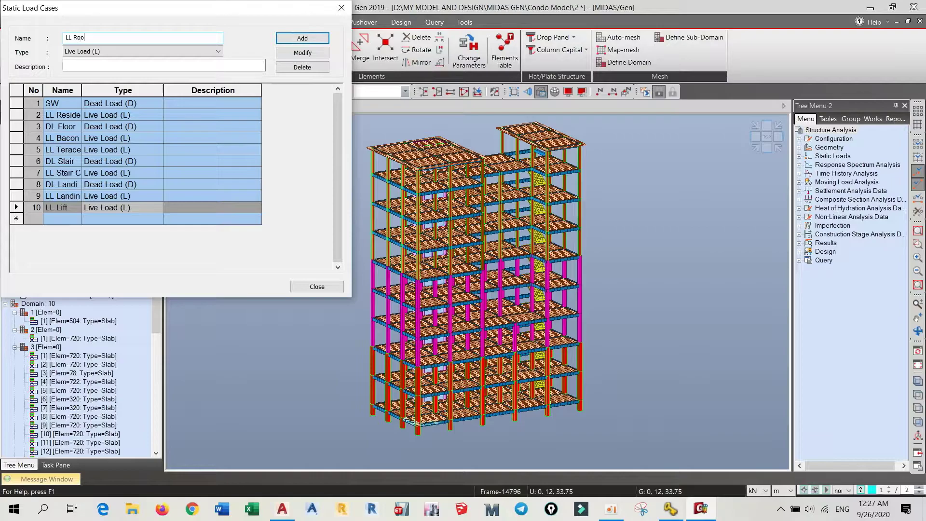
# Step: Add a static load case named LL Roof with type Roof Live Load (LR)
pyautogui.click(128, 50)
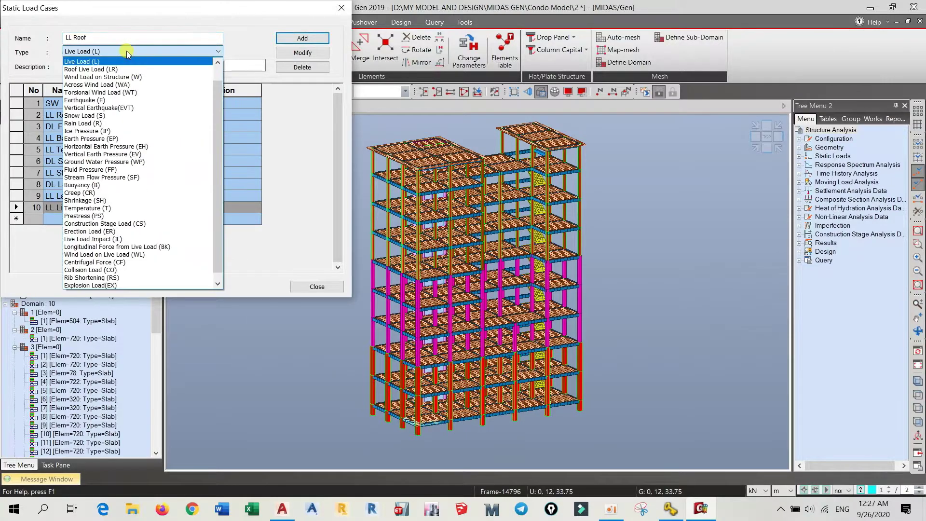
pyautogui.click(137, 69)
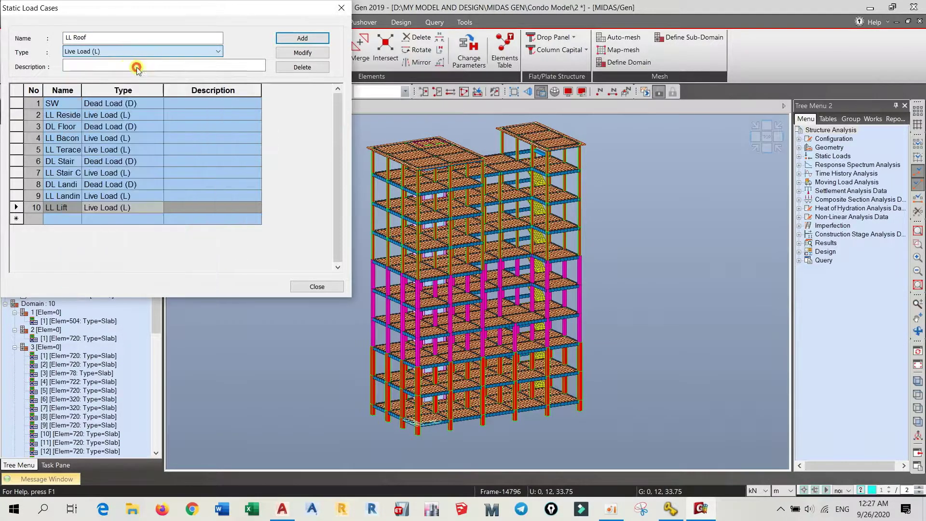
pyautogui.click(302, 38)
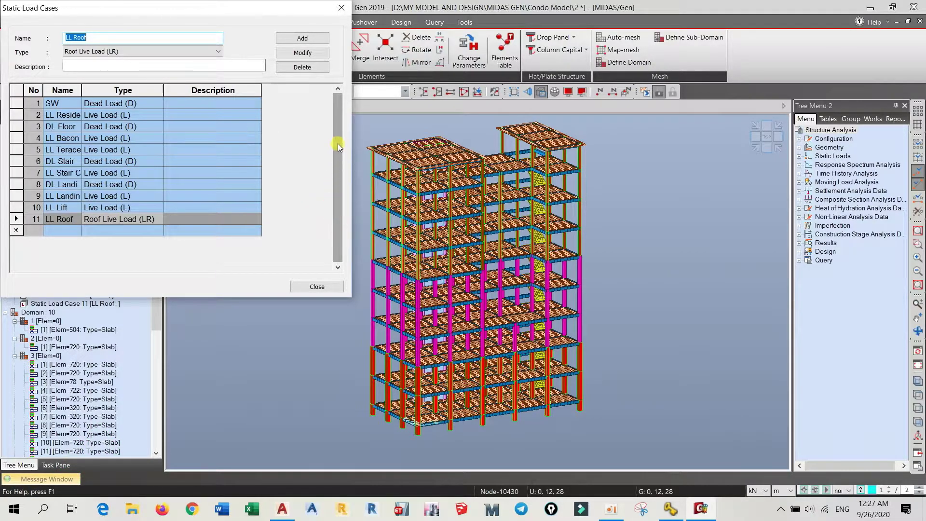
# Step: Review the names and types of the defined static load cases, from LL Lift back to SW
pyautogui.click(144, 207)
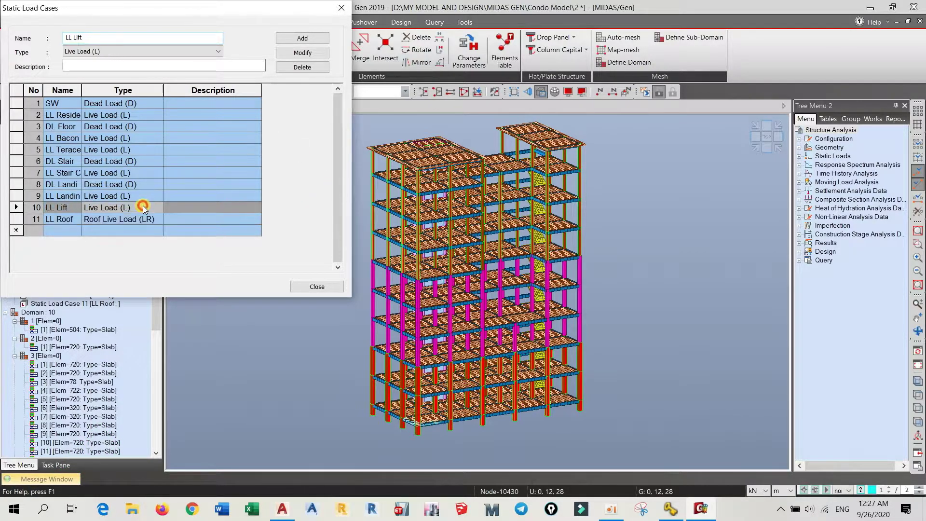
pyautogui.click(121, 195)
pyautogui.click(118, 184)
pyautogui.click(115, 173)
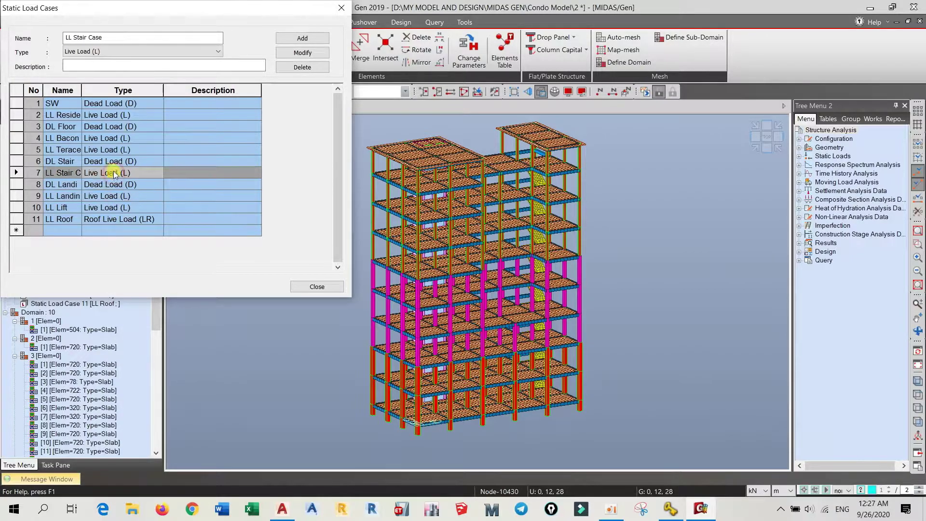
pyautogui.click(114, 161)
pyautogui.click(115, 150)
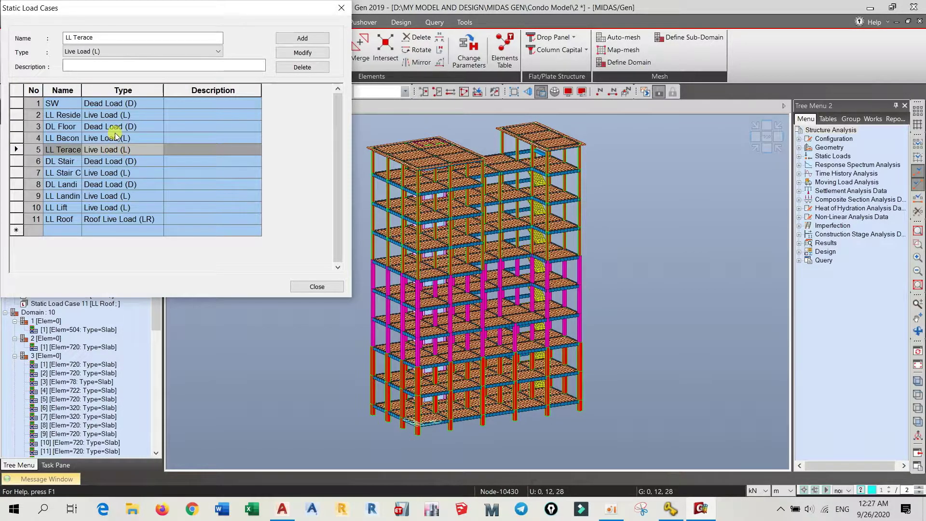
pyautogui.click(116, 138)
pyautogui.click(118, 117)
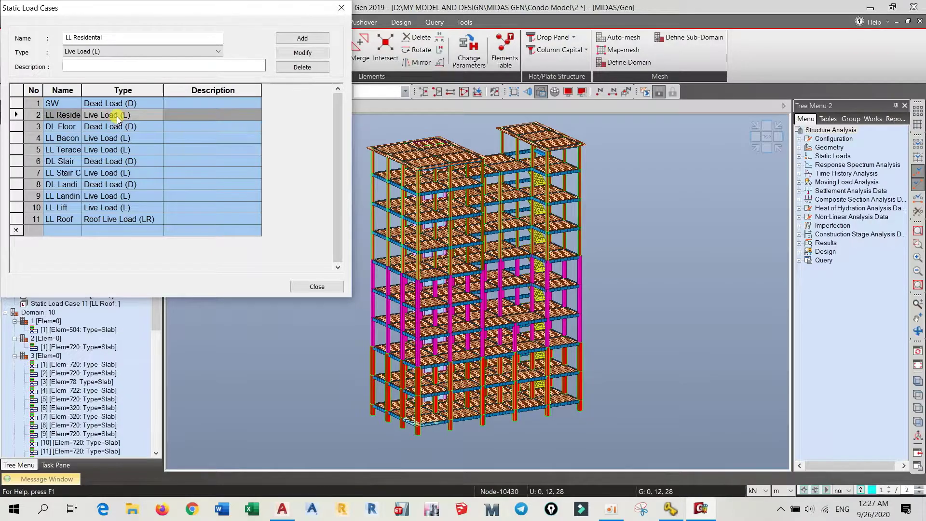
pyautogui.click(114, 105)
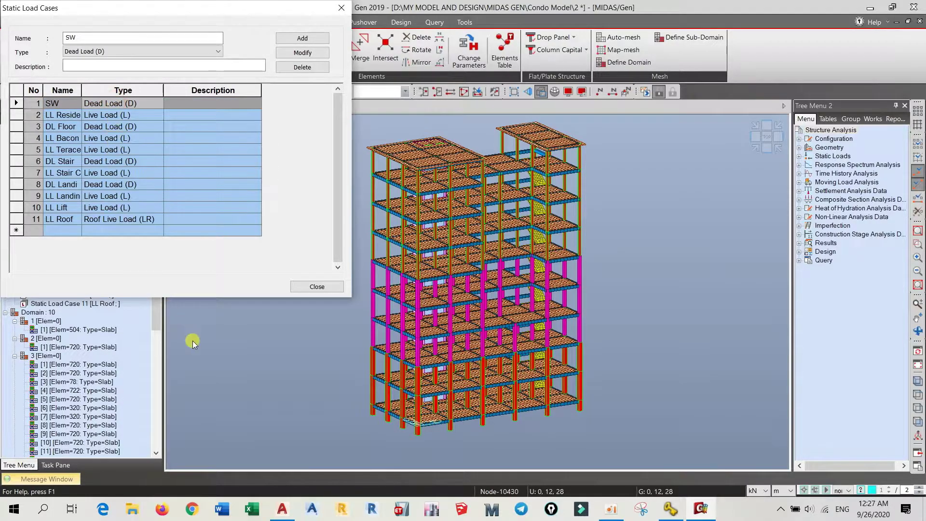
# Step: Switch to AutoCAD and examine the floor plans in KEP Group.dwg, from 3 Floor to Roof Floor and back to Ground Floor
pyautogui.click(286, 510)
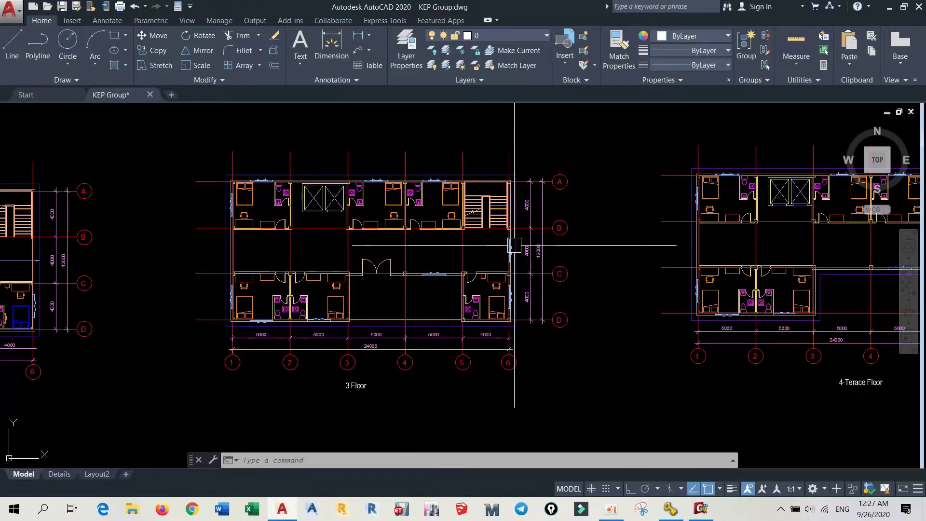
pyautogui.scroll(-2, 523, 251)
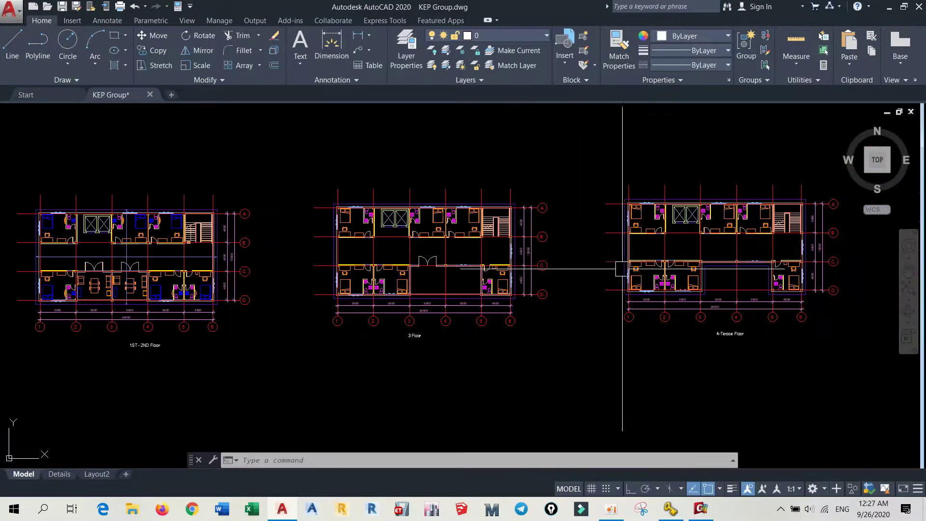
pyautogui.moveTo(713, 268)
pyautogui.mouseDown(button='middle')
pyautogui.moveTo(736, 281)
pyautogui.moveTo(233, 298)
pyautogui.mouseUp(button='middle')
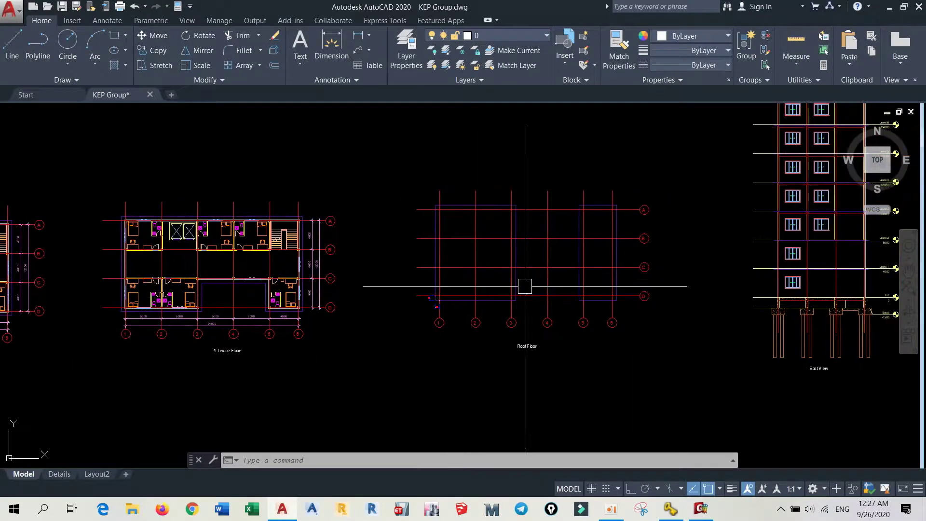
pyautogui.scroll(2, 174, 284)
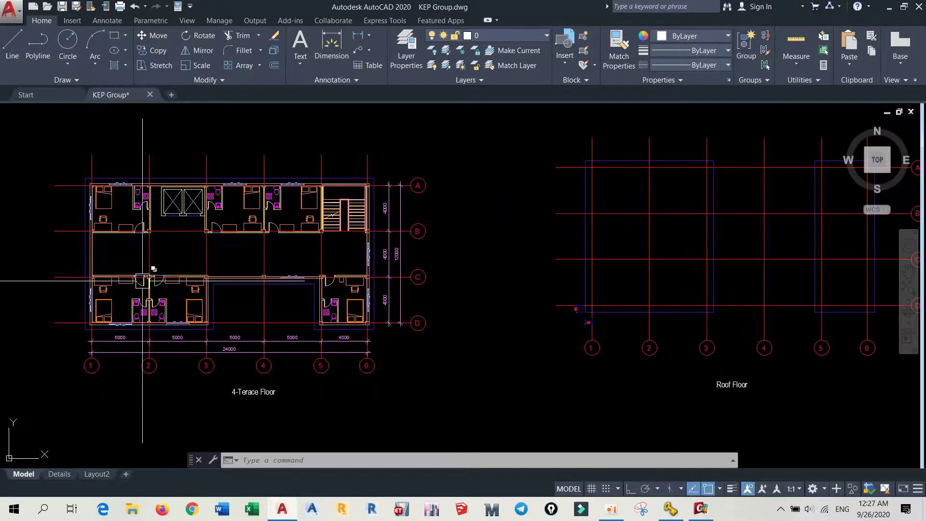
pyautogui.moveTo(153, 269); pyautogui.dragTo(533, 245, button='middle')
pyautogui.scroll(1, 318, 273)
pyautogui.scroll(2, 208, 289)
pyautogui.scroll(-2, 208, 289)
pyautogui.moveTo(224, 267); pyautogui.dragTo(491, 261, button='middle')
pyautogui.scroll(-2, 159, 260)
pyautogui.moveTo(157, 260); pyautogui.dragTo(533, 232, button='middle')
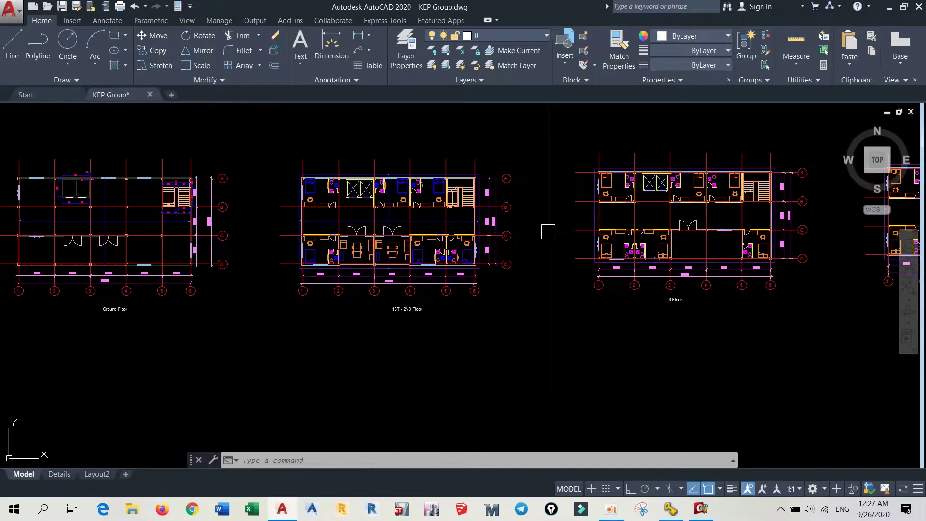
pyautogui.scroll(2, 362, 229)
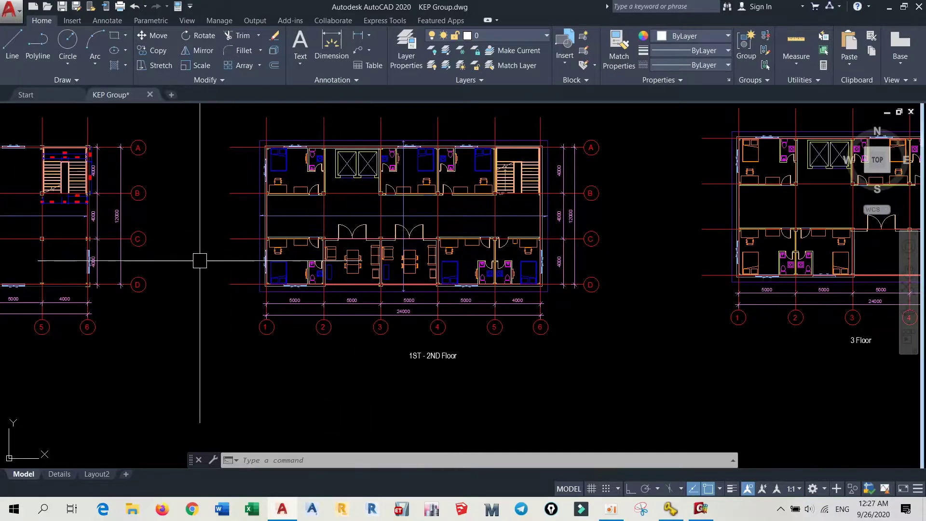
pyautogui.scroll(-2, 175, 262)
pyautogui.moveTo(176, 262); pyautogui.dragTo(396, 253, button='middle')
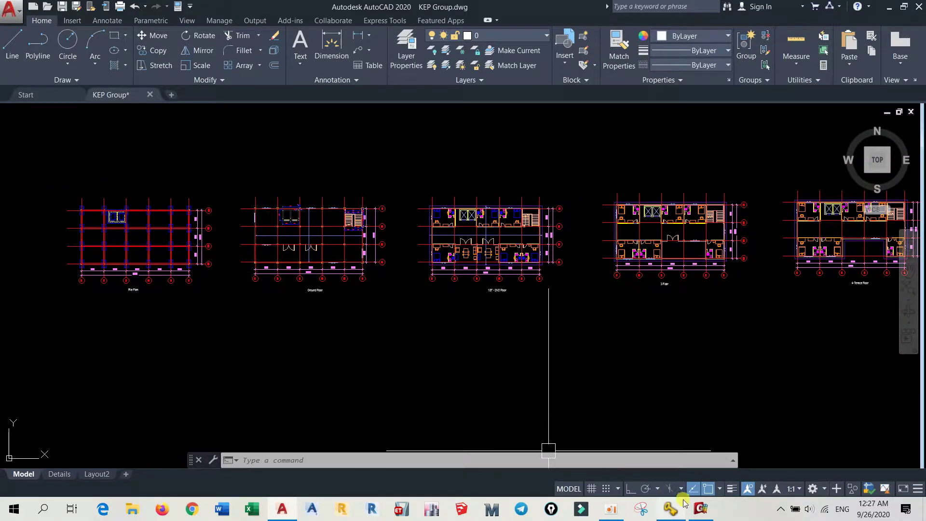
# Step: Switch to MIDAS Gen and add a static load case named Wx+ with type Wind Load on Structure (W)
pyautogui.click(701, 510)
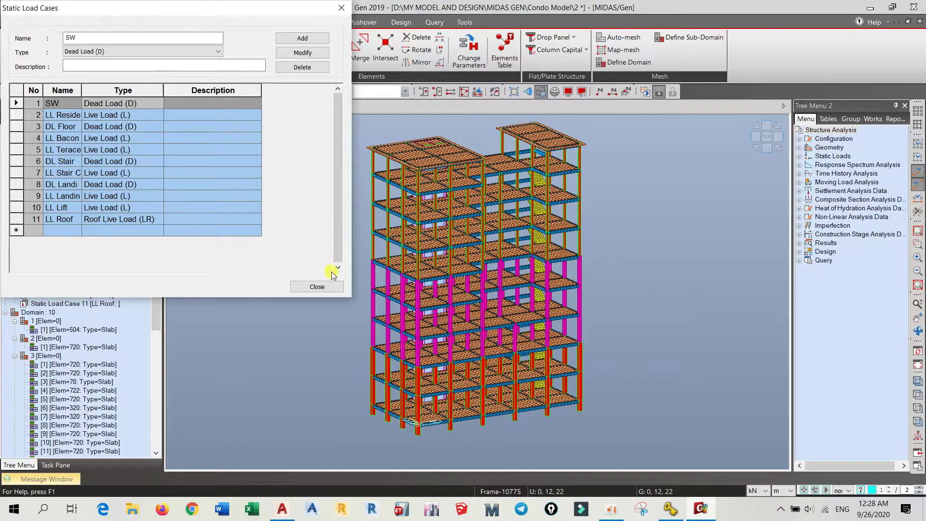
pyautogui.click(105, 37)
pyautogui.moveTo(105, 37); pyautogui.dragTo(43, 38)
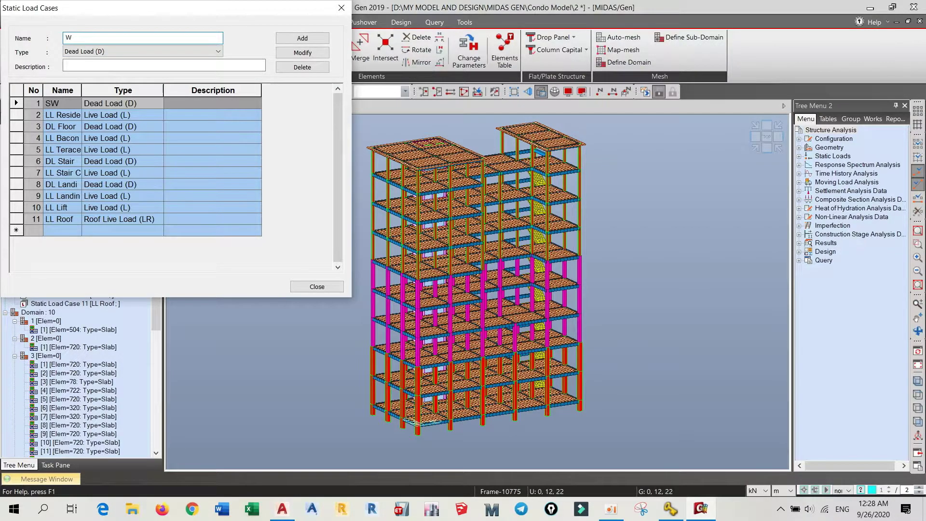
pyautogui.write('Wx+')
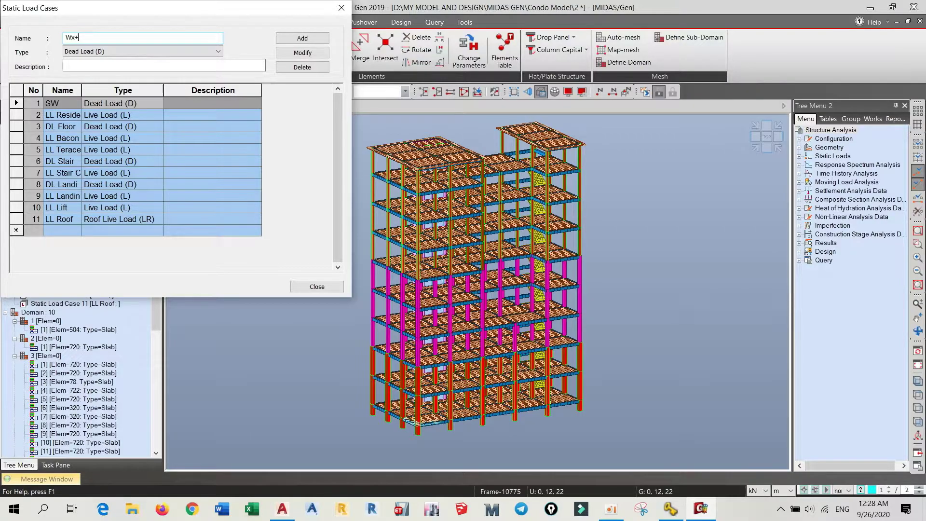
pyautogui.click(124, 52)
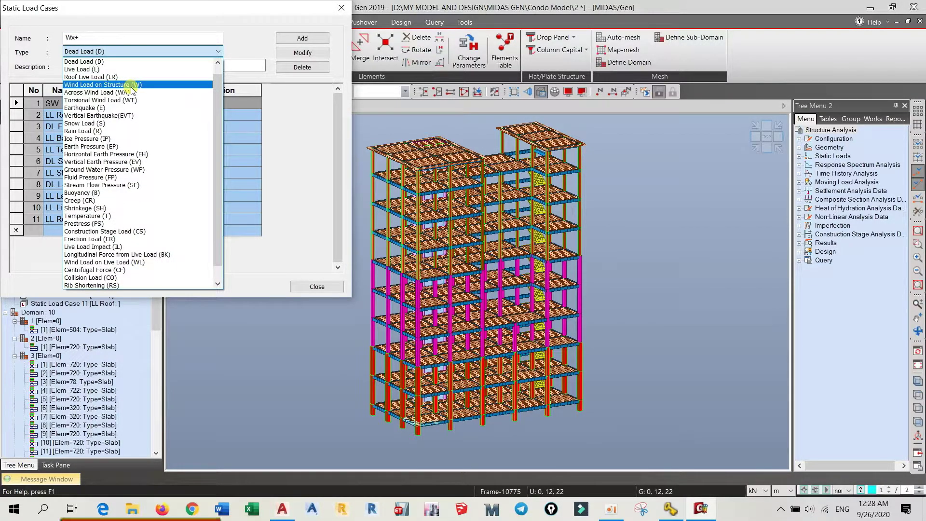
pyautogui.click(150, 85)
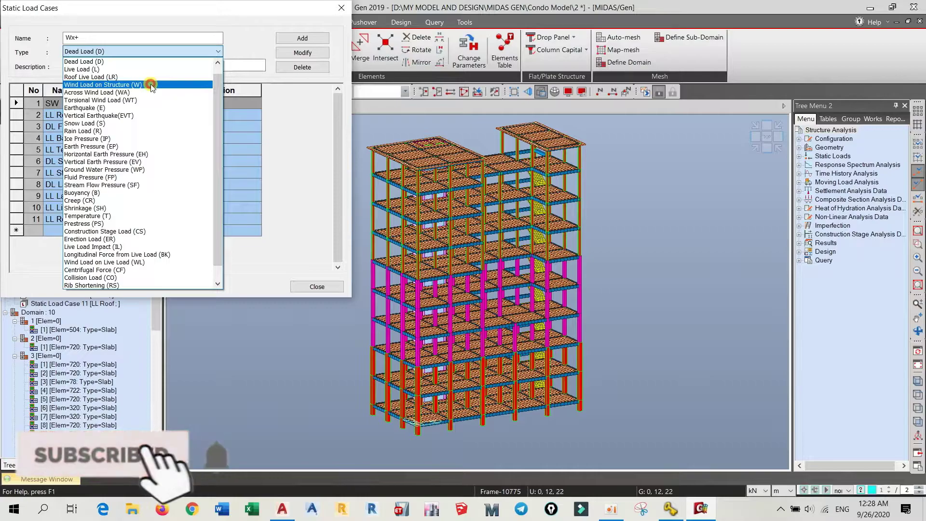
pyautogui.click(302, 38)
# Step: Add a static load case named Wx- with type Wind Load on Structure (W)
pyautogui.doubleClick(77, 38)
pyautogui.click(80, 40)
pyautogui.write('-')
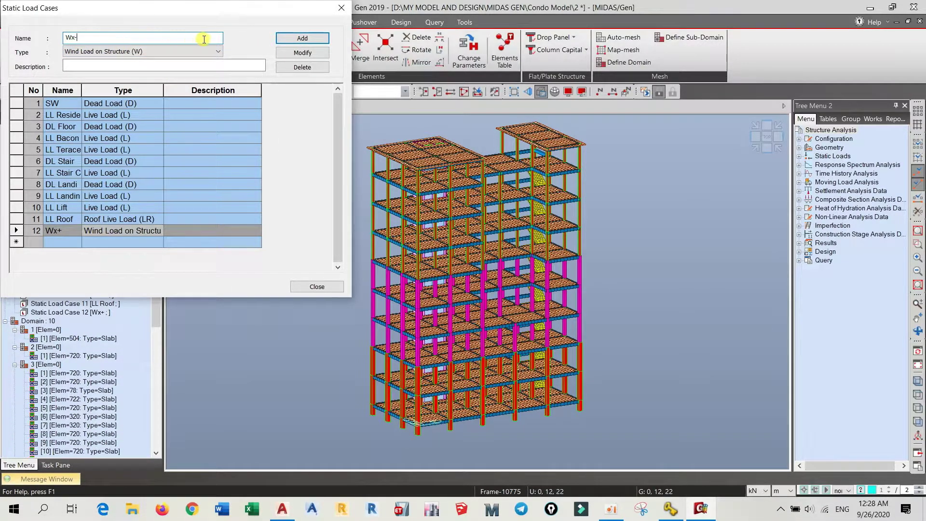
pyautogui.click(303, 39)
# Step: Add two more Wind Load on Structure (W) static load cases named Wy+ and Wy-
pyautogui.doubleClick(112, 40)
pyautogui.click(112, 40)
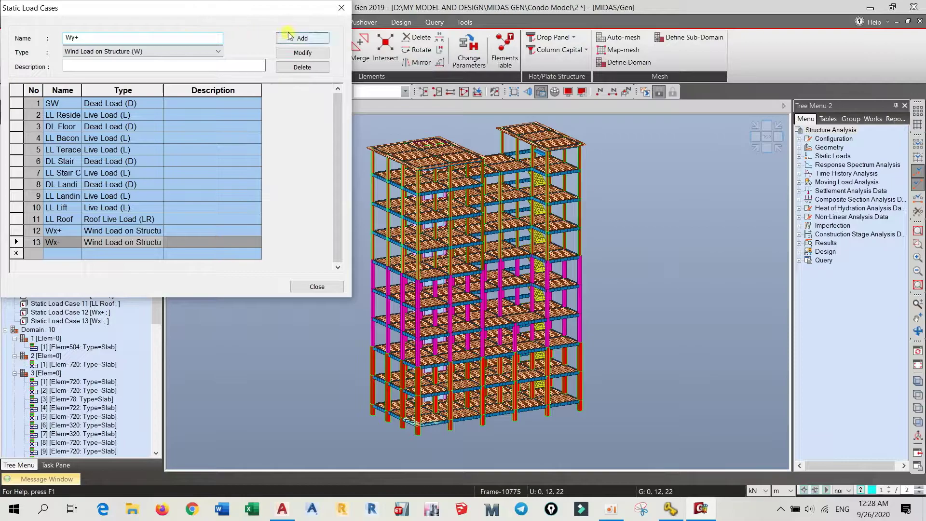
pyautogui.click(302, 38)
pyautogui.doubleClick(95, 39)
pyautogui.click(95, 39)
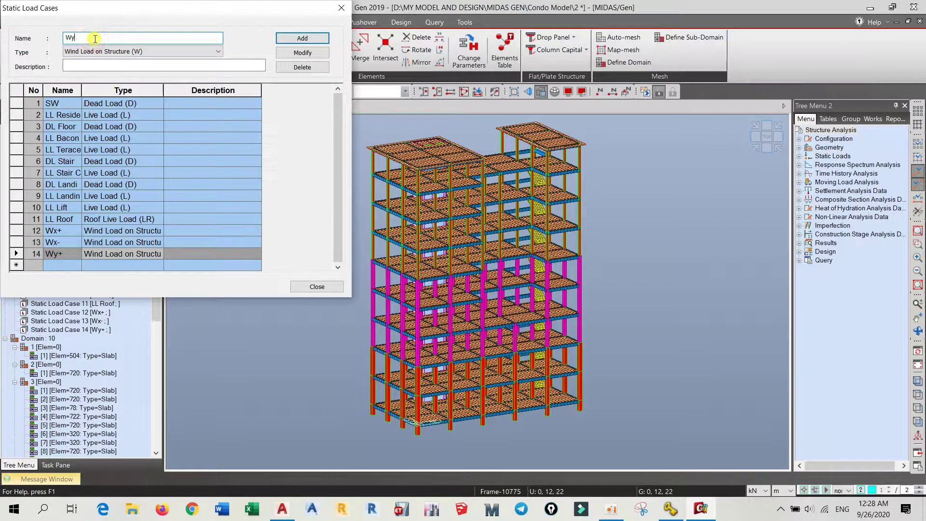
pyautogui.write('-')
pyautogui.click(303, 38)
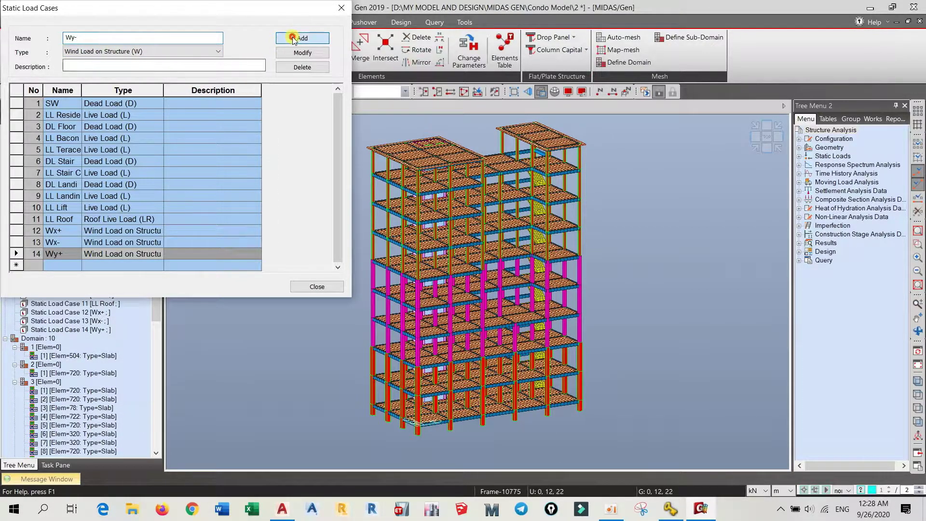
# Step: Review the static load case list and compare it with the Ground, 1ST - 2ND, 3 and 4-Terace floor plans in AutoCAD
pyautogui.moveTo(337, 192); pyautogui.dragTo(249, 272)
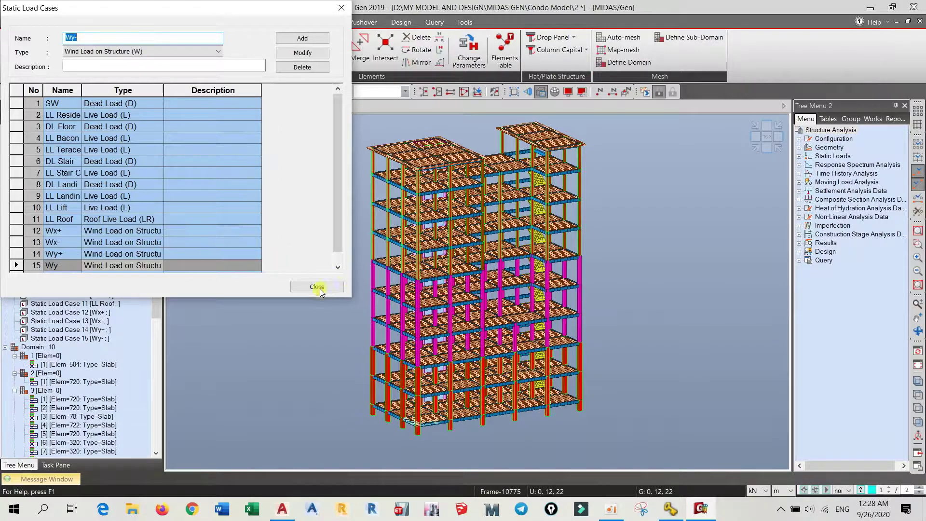
pyautogui.scroll(-1, 197, 243)
pyautogui.scroll(1, 196, 242)
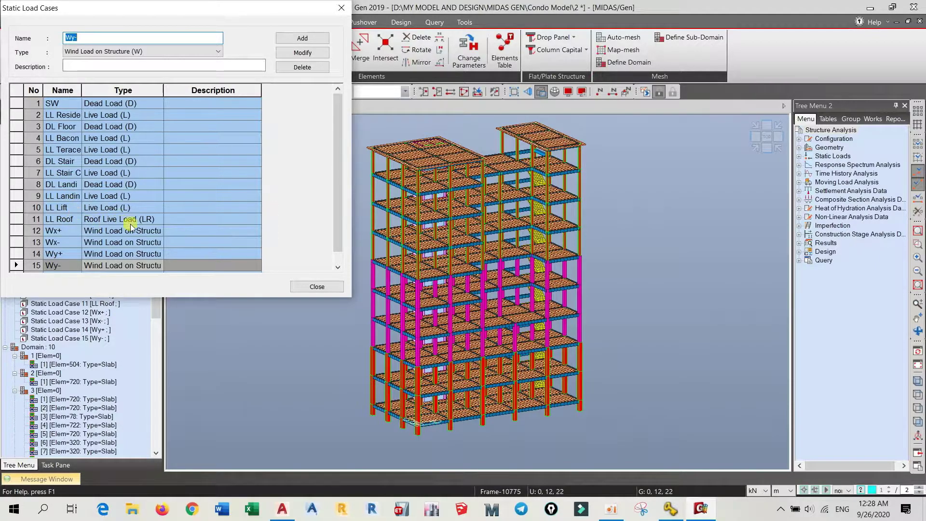
pyautogui.scroll(-1, 131, 226)
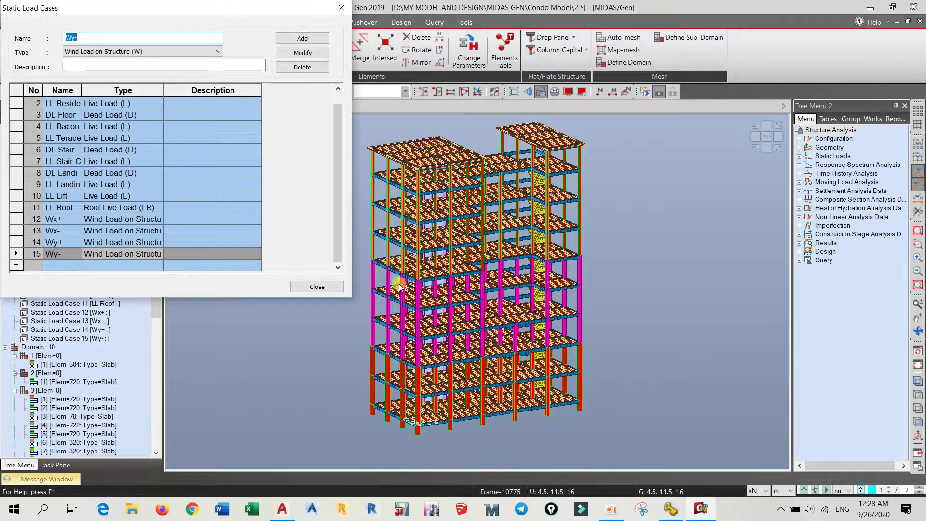
pyautogui.click(292, 508)
pyautogui.scroll(5, 486, 258)
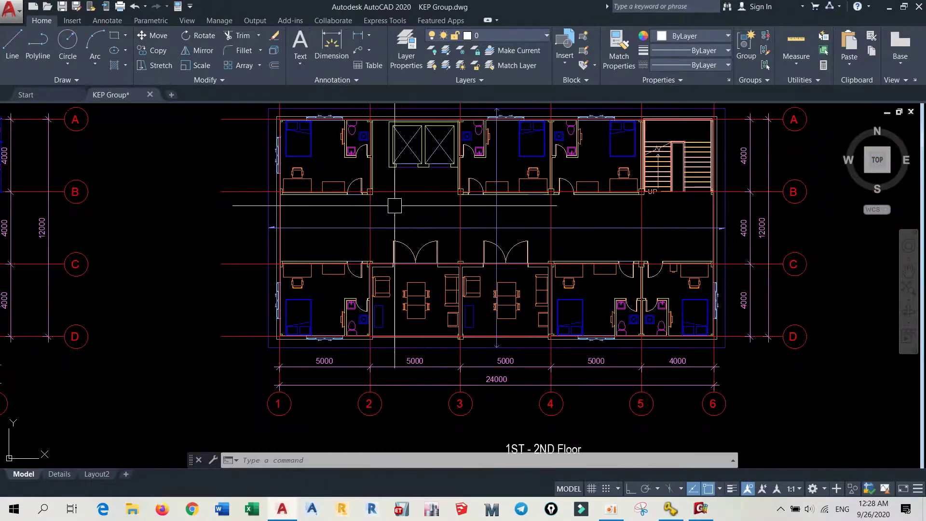
pyautogui.scroll(-2, 466, 276)
pyautogui.moveTo(361, 276); pyautogui.dragTo(21, 295, button='middle')
pyautogui.moveTo(619, 274); pyautogui.dragTo(548, 276, button='middle')
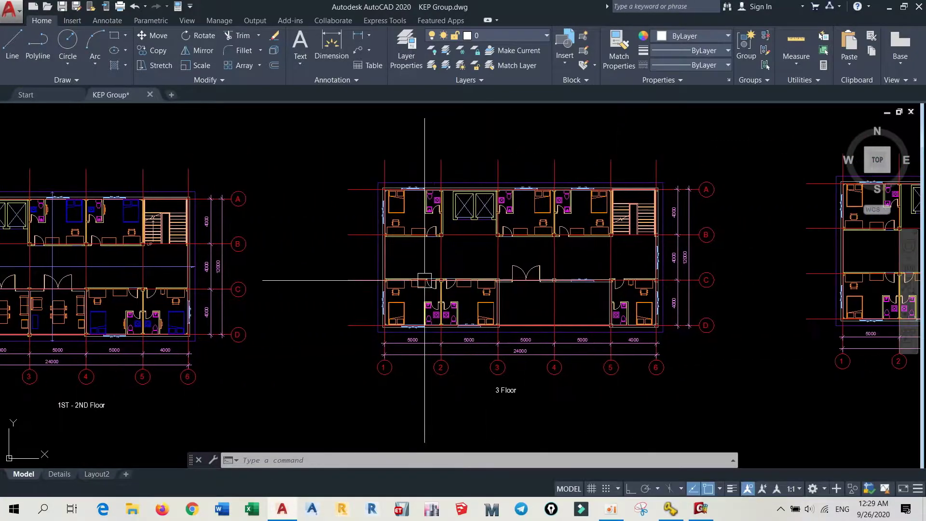
pyautogui.moveTo(647, 267); pyautogui.dragTo(248, 285, button='middle')
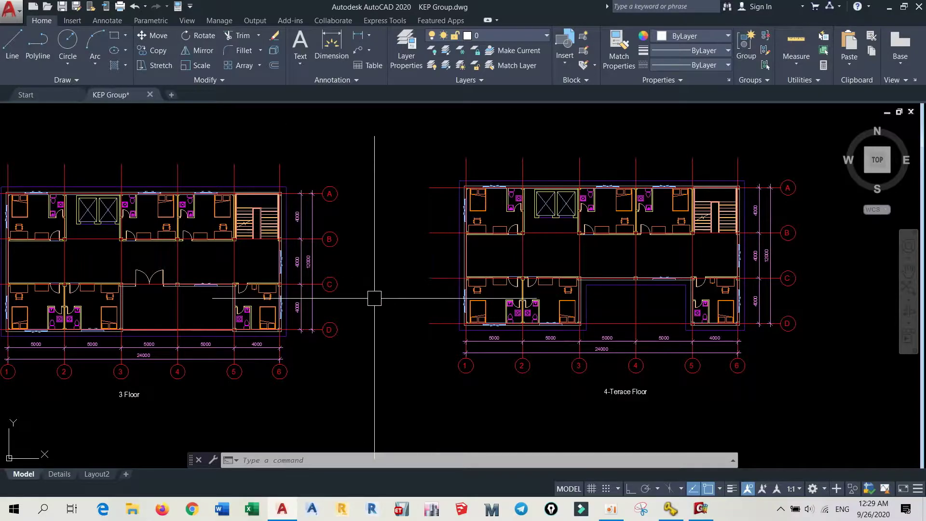
pyautogui.moveTo(285, 304); pyautogui.dragTo(520, 291, button='middle')
pyautogui.scroll(-2, 361, 287)
pyautogui.moveTo(309, 299); pyautogui.dragTo(620, 275, button='middle')
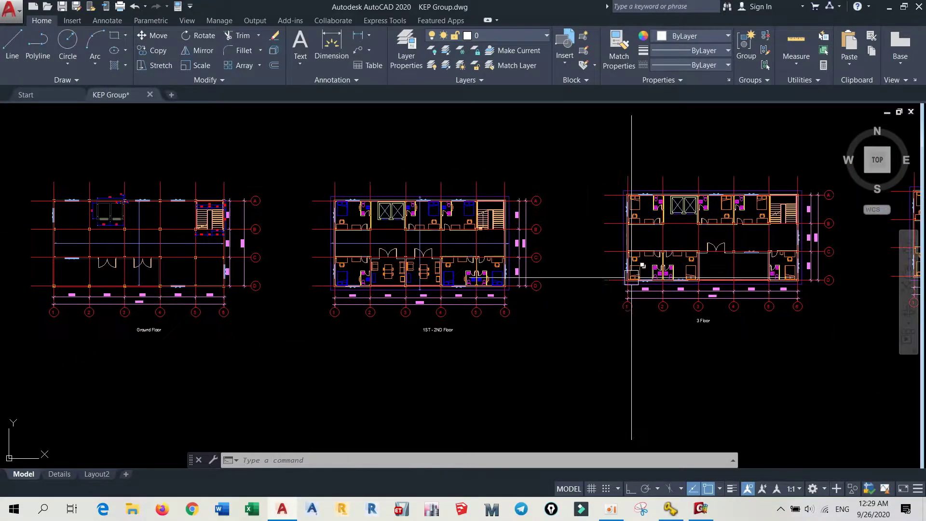
pyautogui.moveTo(238, 265)
pyautogui.mouseDown(button='middle')
pyautogui.moveTo(563, 244)
pyautogui.moveTo(243, 277)
pyautogui.moveTo(420, 265)
pyautogui.mouseUp(button='middle')
# Step: Switch back to MIDAS Gen, close the Static Load Cases dialog and save the model
pyautogui.hotkey('alt', 'Tab')
pyautogui.click(319, 286)
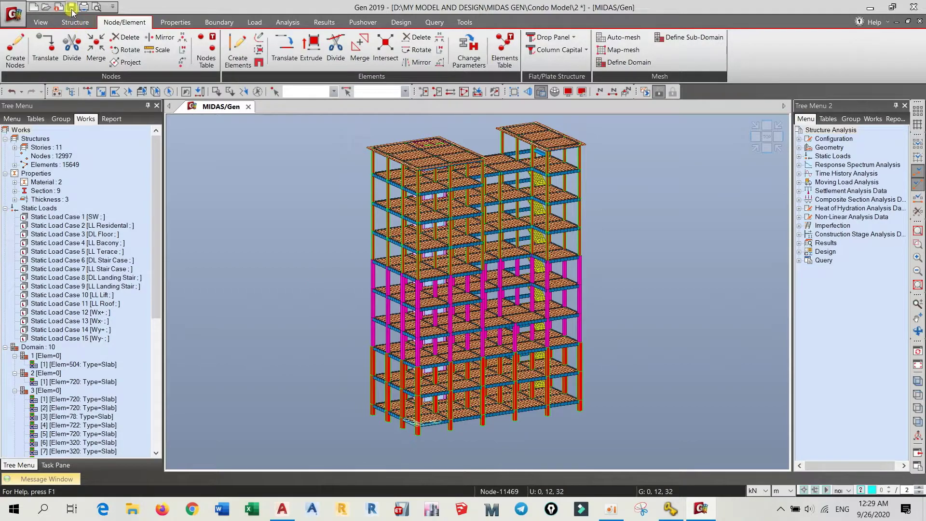
pyautogui.click(70, 9)
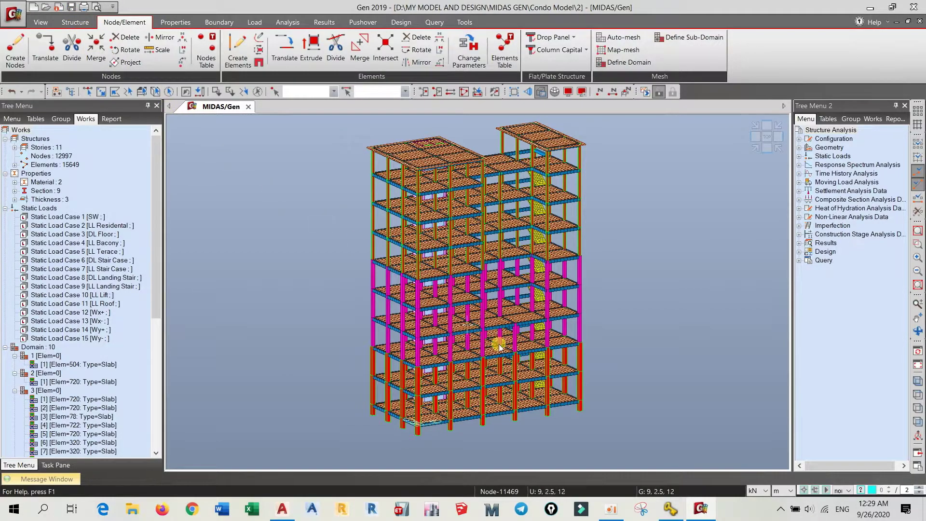